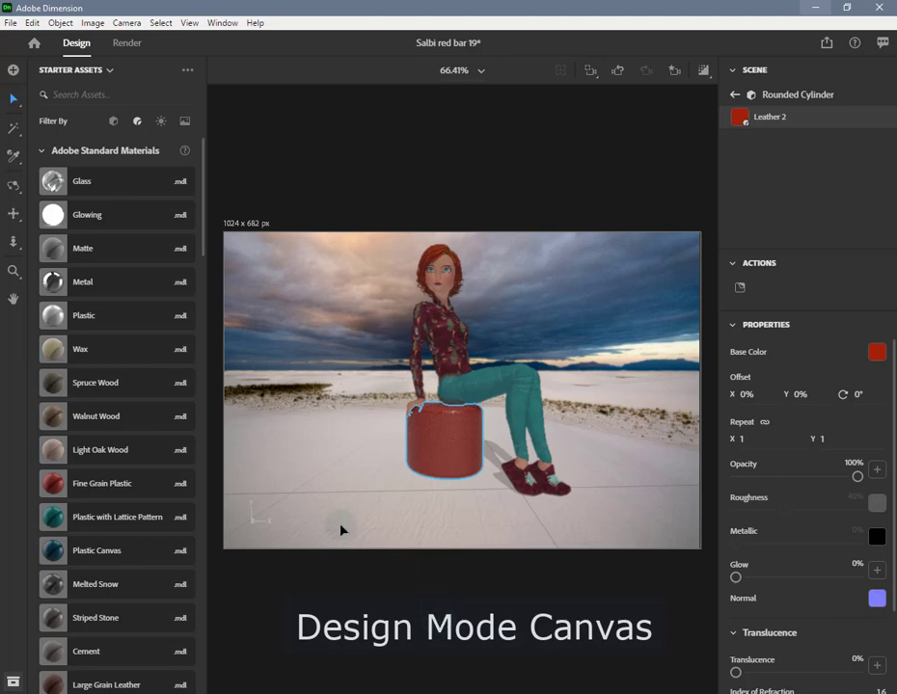
- Check the render preview on the canvas and look briefly at Render mode before returning to Design mode
click(704, 71)
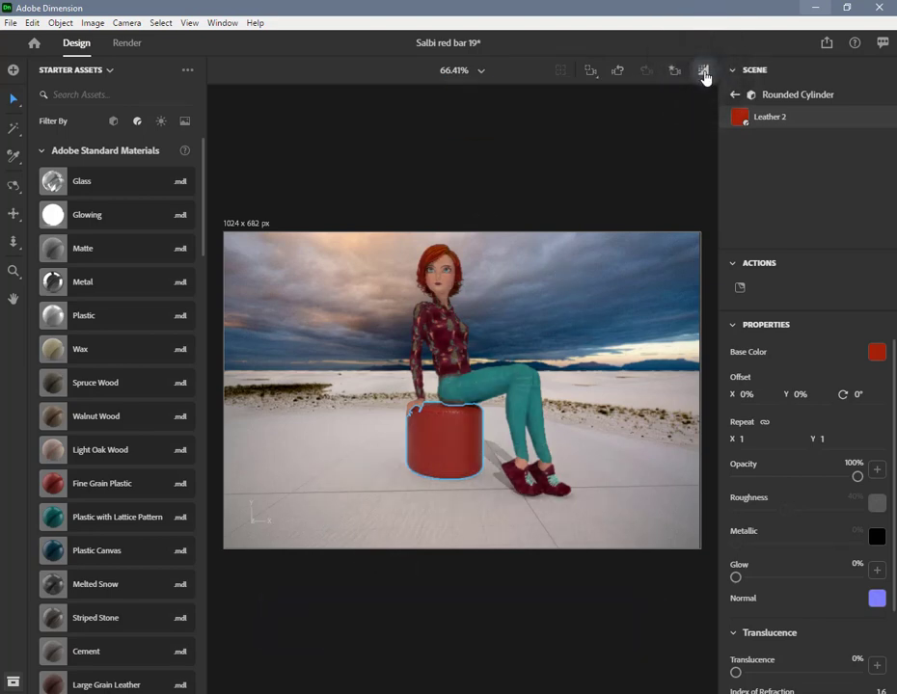
click(128, 44)
click(76, 45)
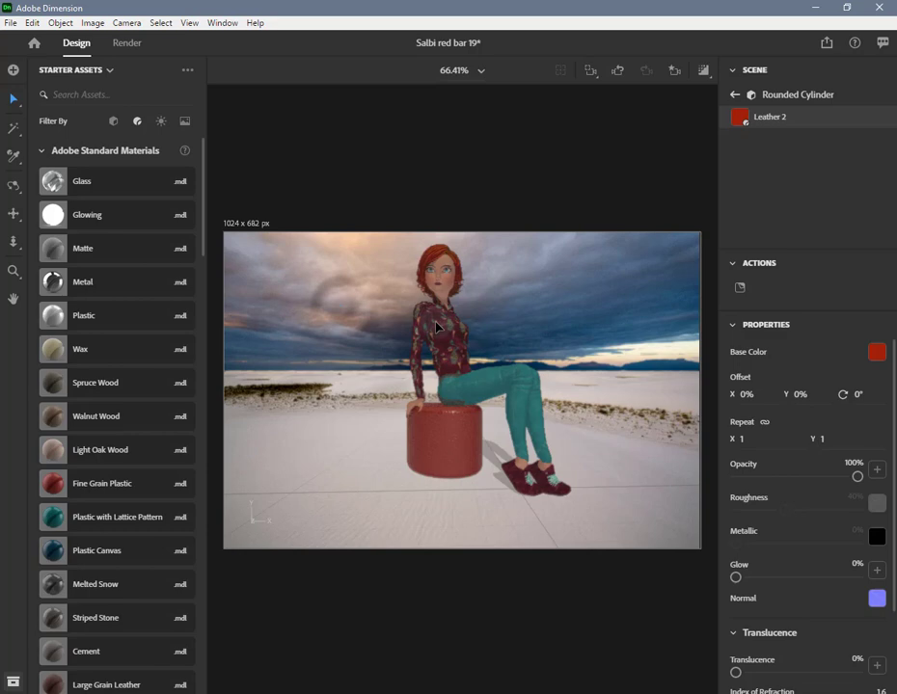
- Select the Salbi Red group with the seated woman and move it about 4 cm along the X axis
click(526, 408)
mouse_move(550, 484)
mouse_down()
mouse_move(538, 477)
mouse_move(556, 480)
mouse_up()
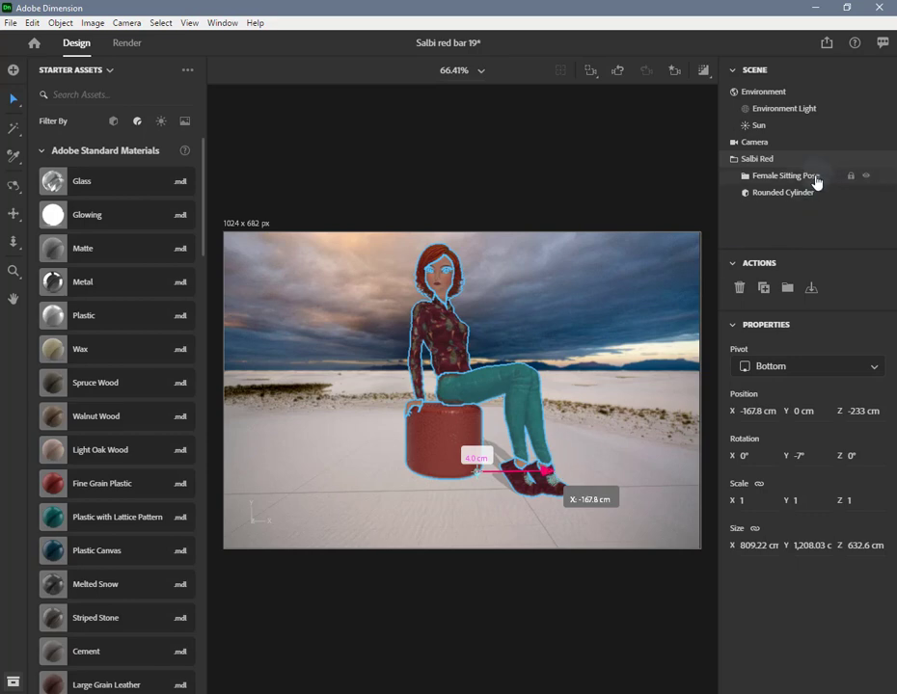
- Open the Leather 2 material of the Rounded Cylinder and examine its properties down to the Translucence settings
click(786, 194)
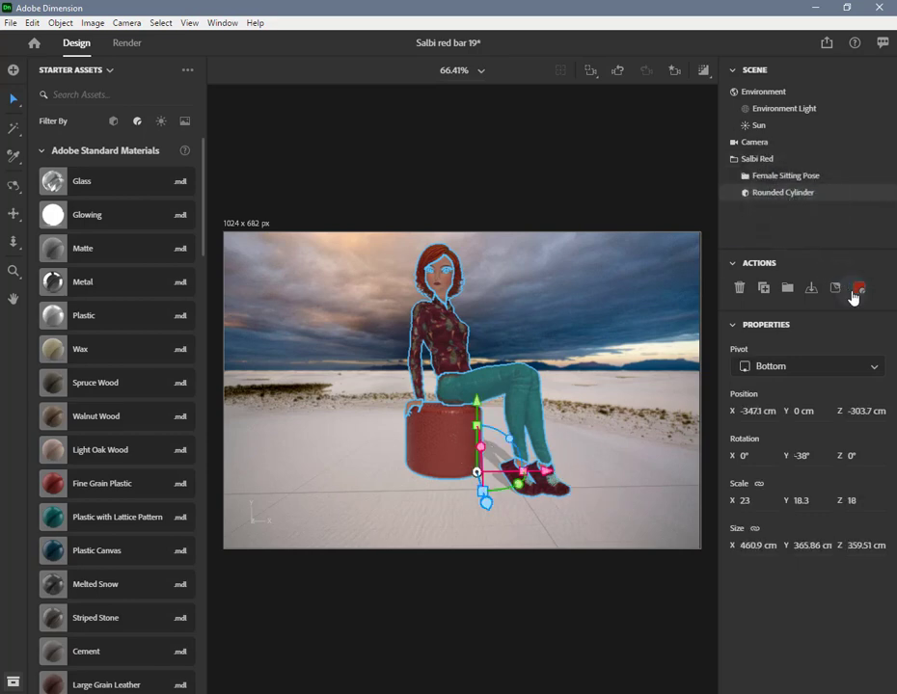
click(857, 295)
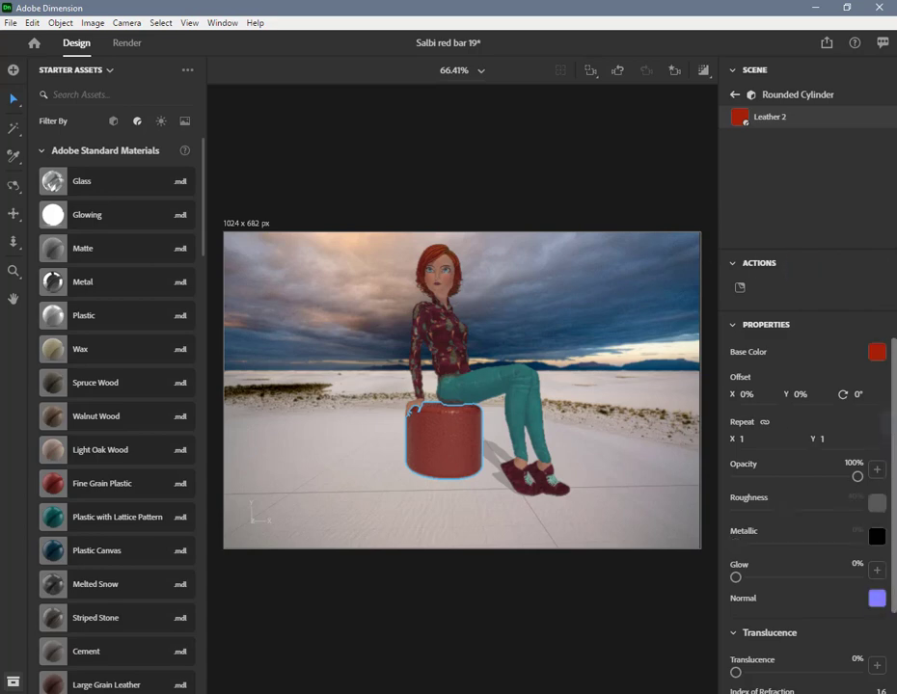
drag(895, 446, 894, 588)
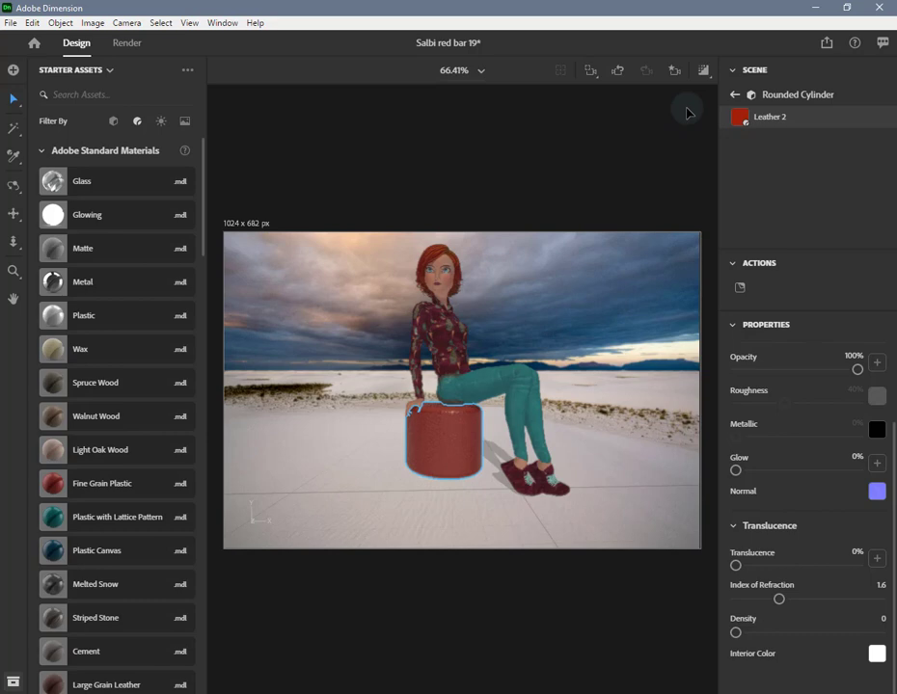
- Compare the canvas with the render preview turned on and off, leaving the preview on
click(704, 73)
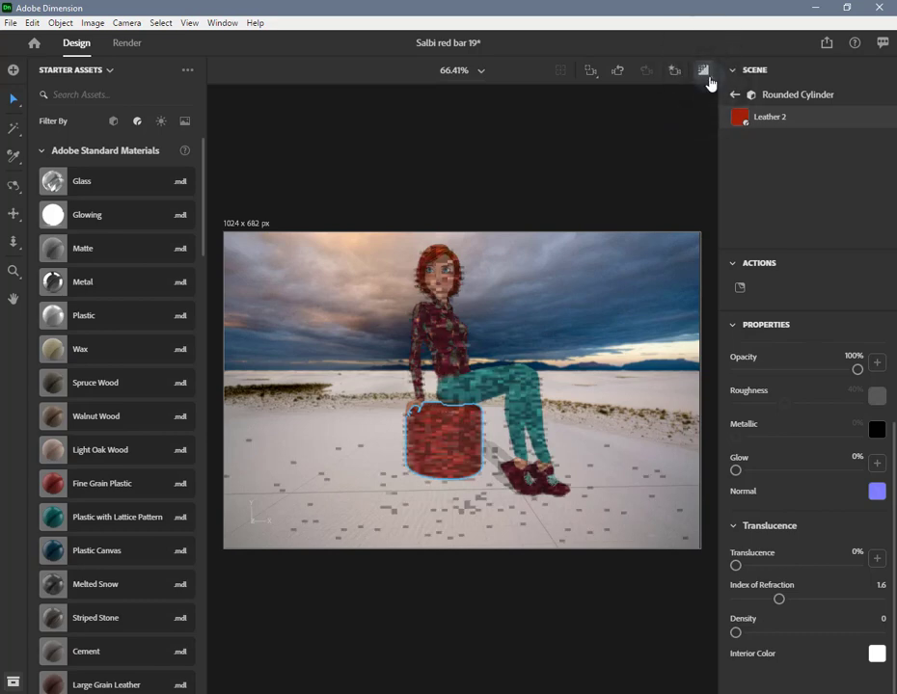
mouse_move(705, 83)
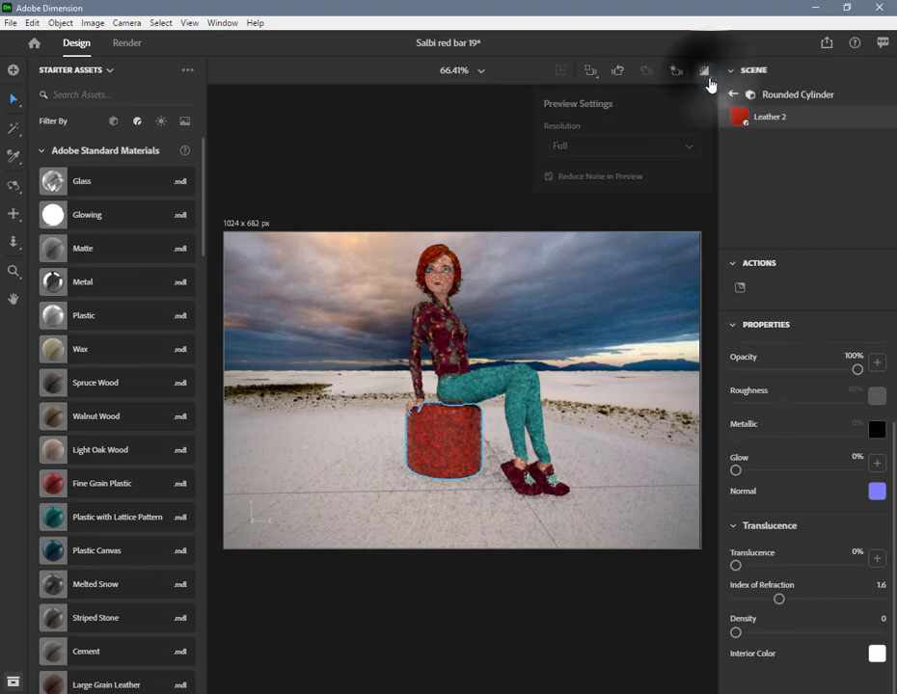
click(705, 72)
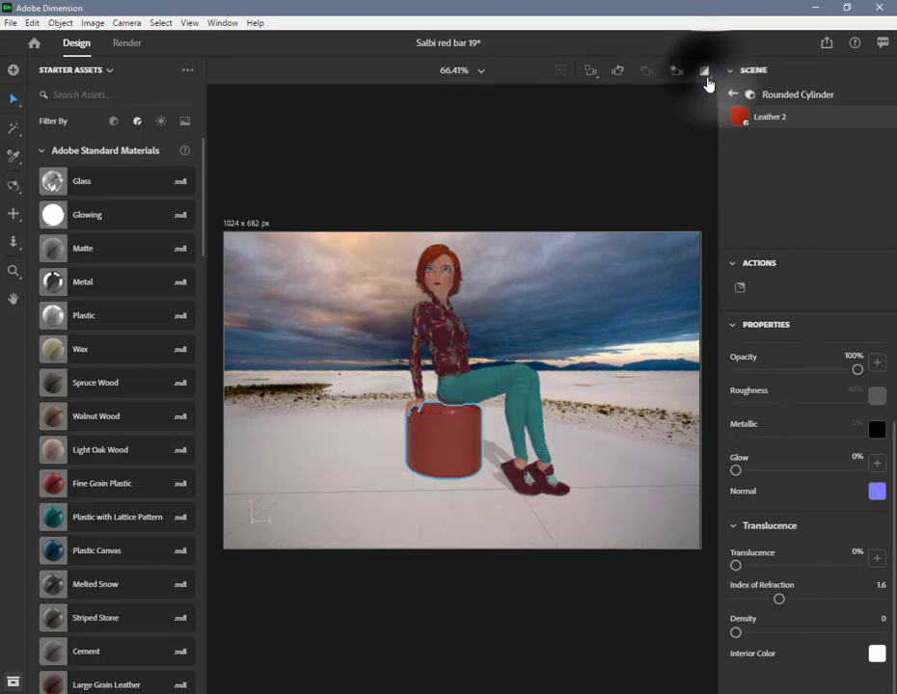
click(706, 77)
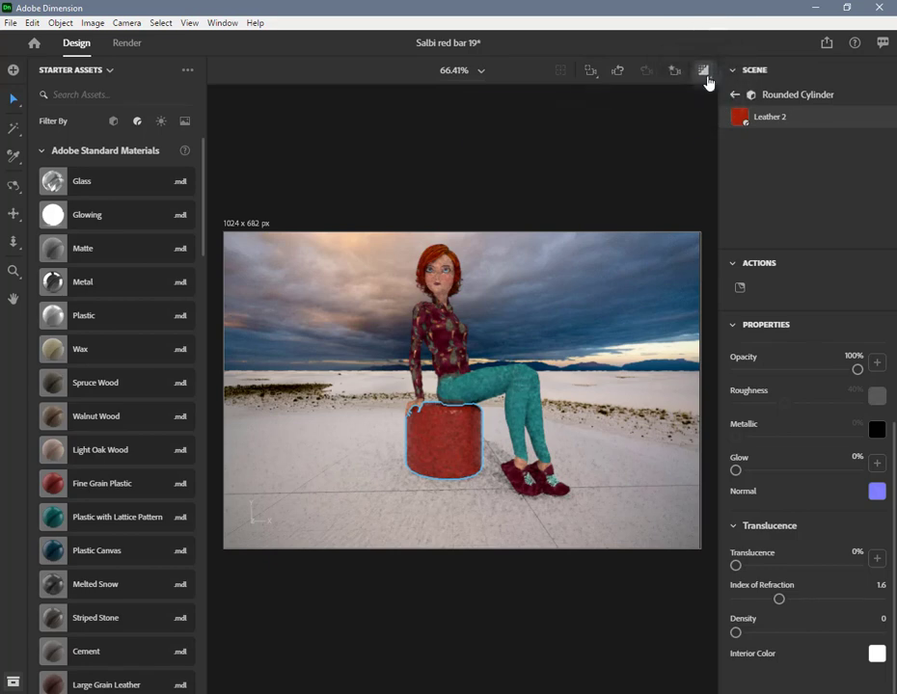
- Try the render preview resolutions 1/2 and 1/4 in the Preview Settings, and return the resolution to Full
click(705, 77)
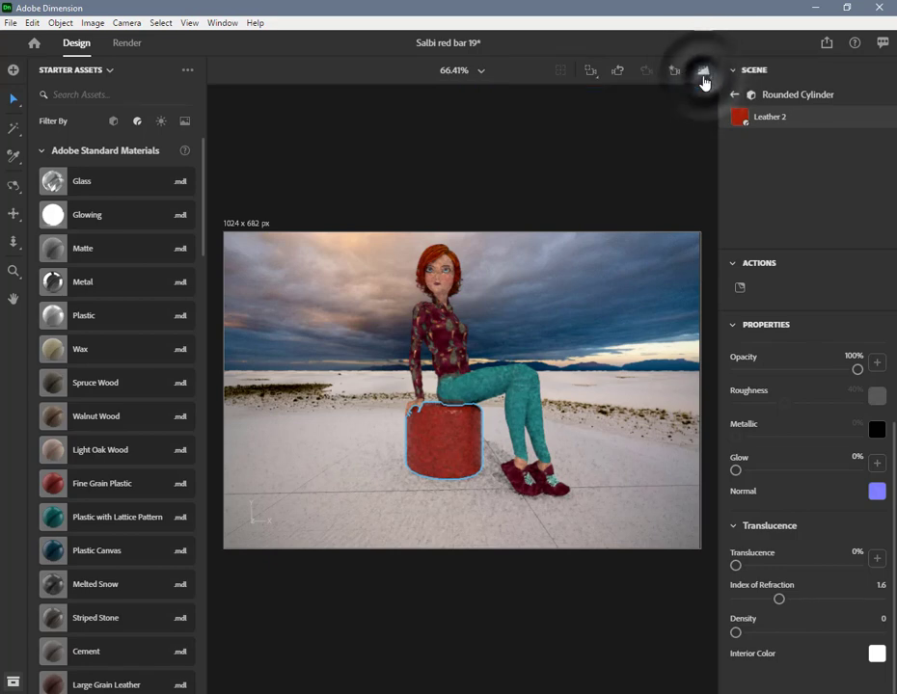
mouse_move(705, 82)
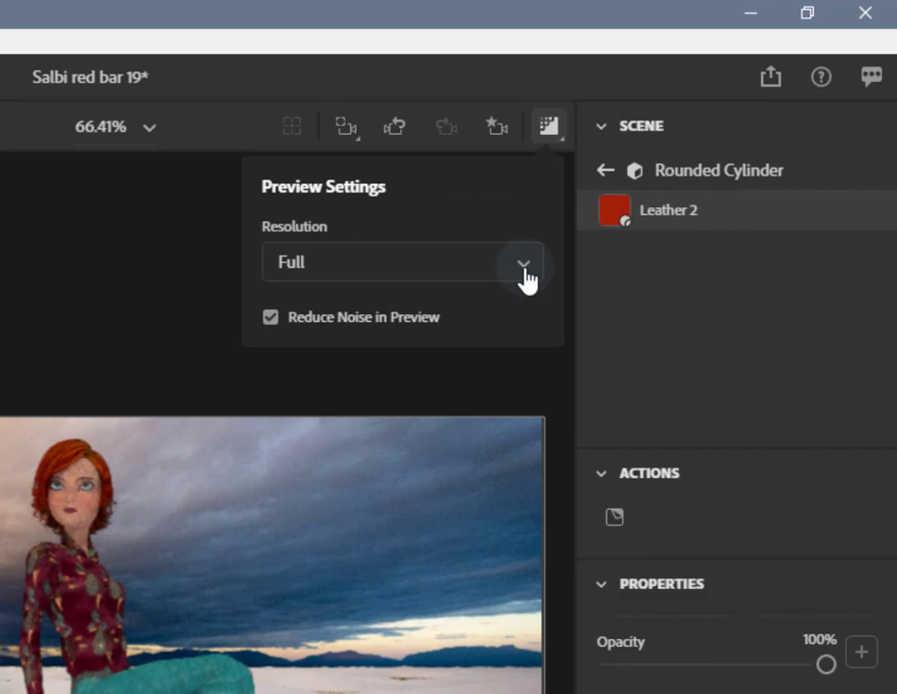
click(526, 275)
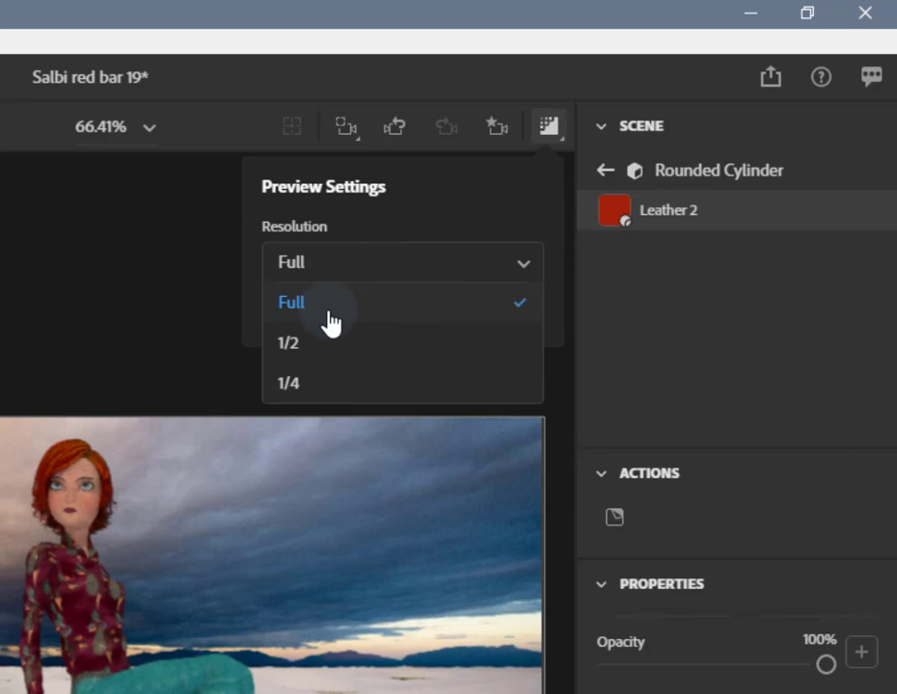
click(312, 347)
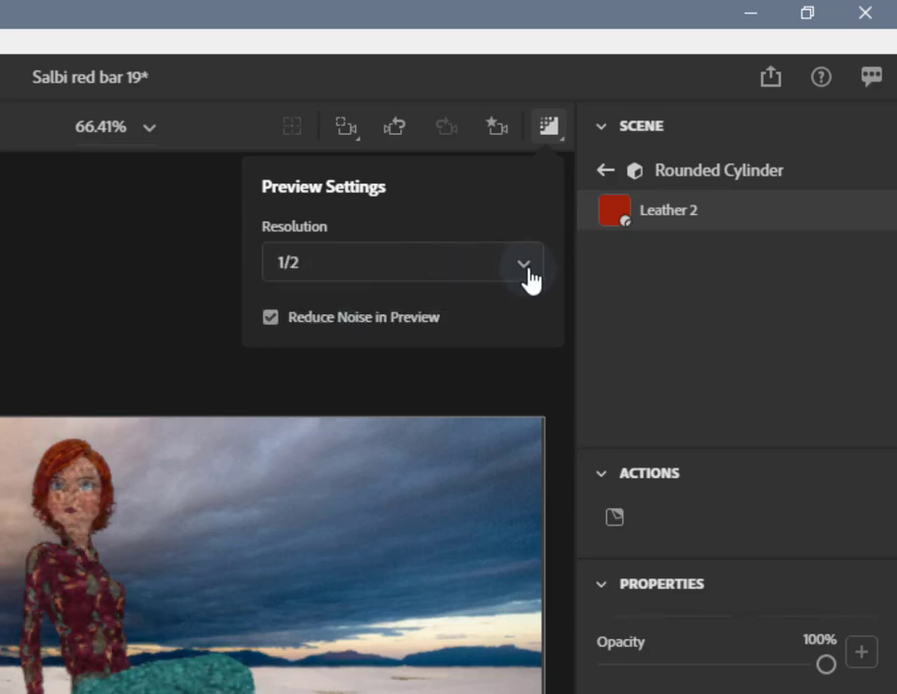
click(525, 265)
click(324, 384)
click(526, 267)
click(361, 305)
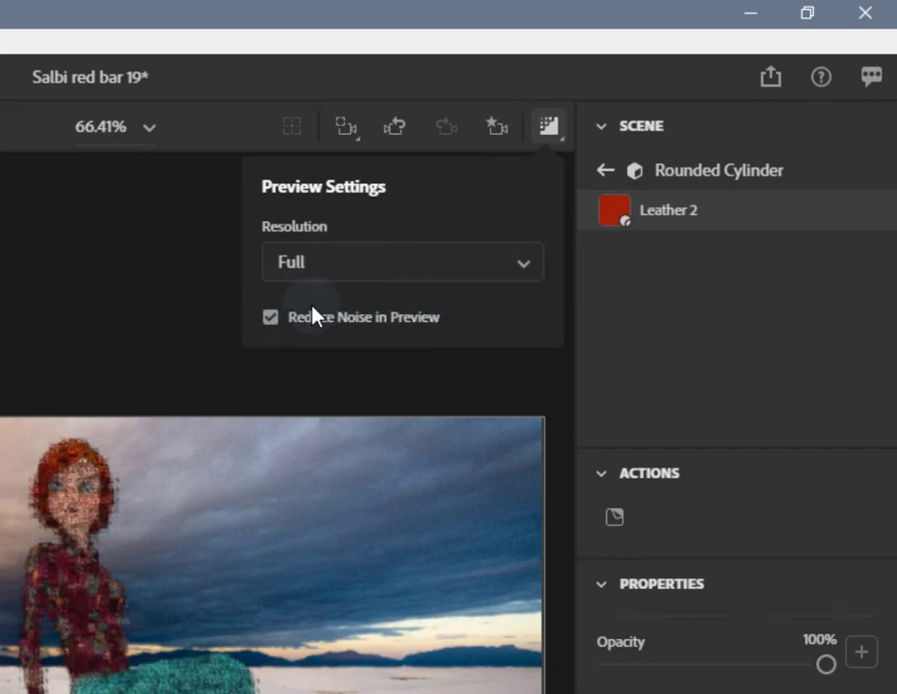
- Try the preview without noise reduction, enable Reduce Noise in Preview again, and turn off the render preview
click(274, 324)
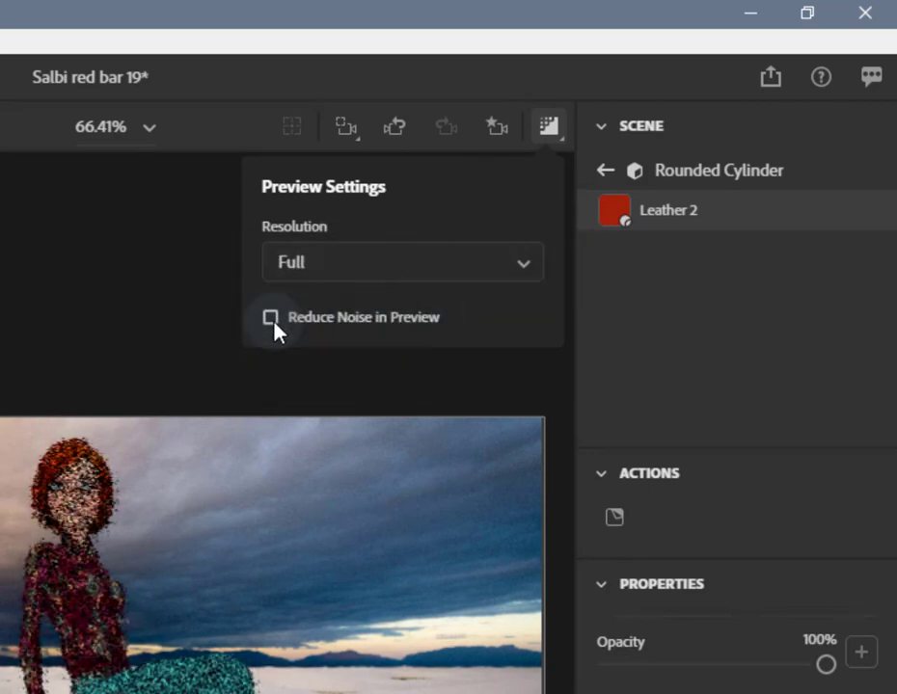
click(272, 322)
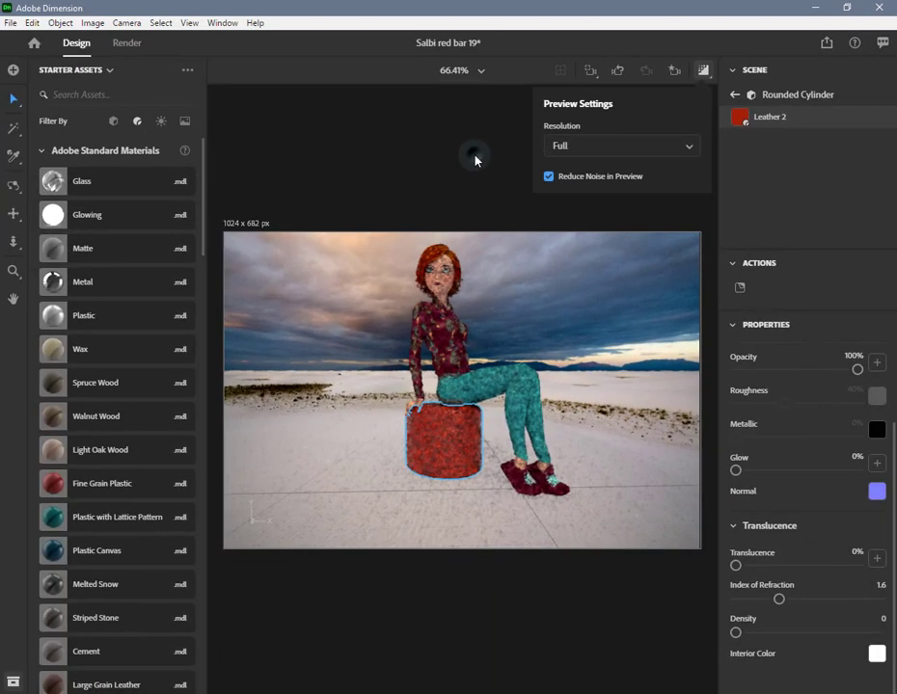
click(455, 162)
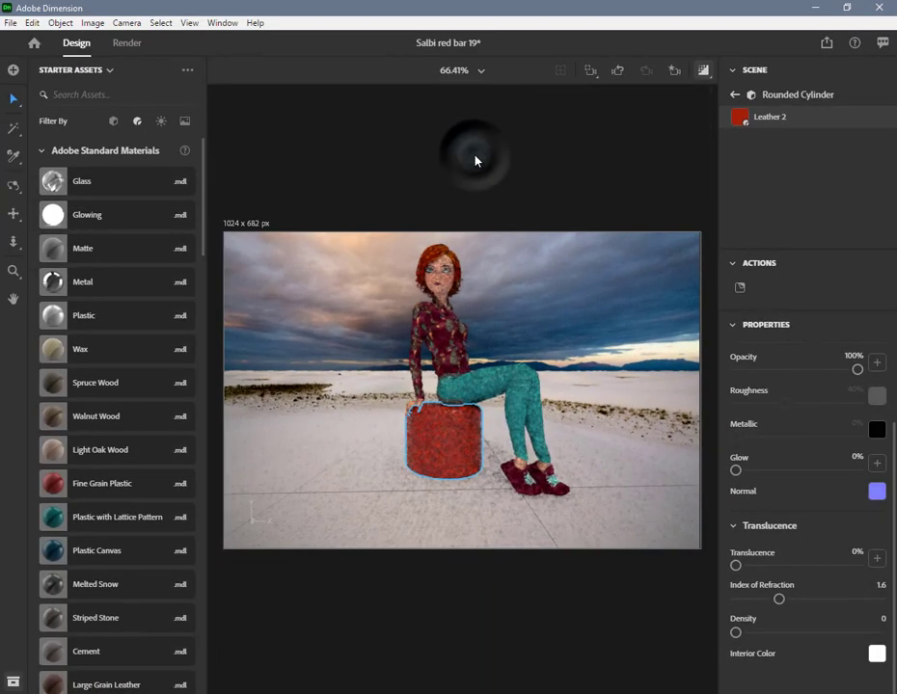
click(705, 68)
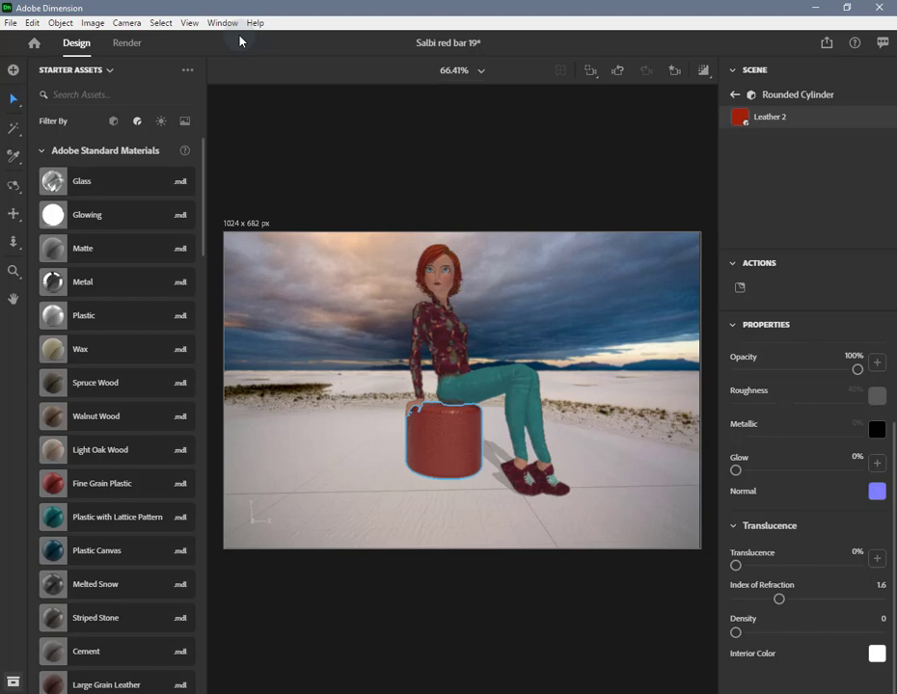
- Switch to Render mode and compare the Local and Cloud render settings, ending on Cloud
click(126, 44)
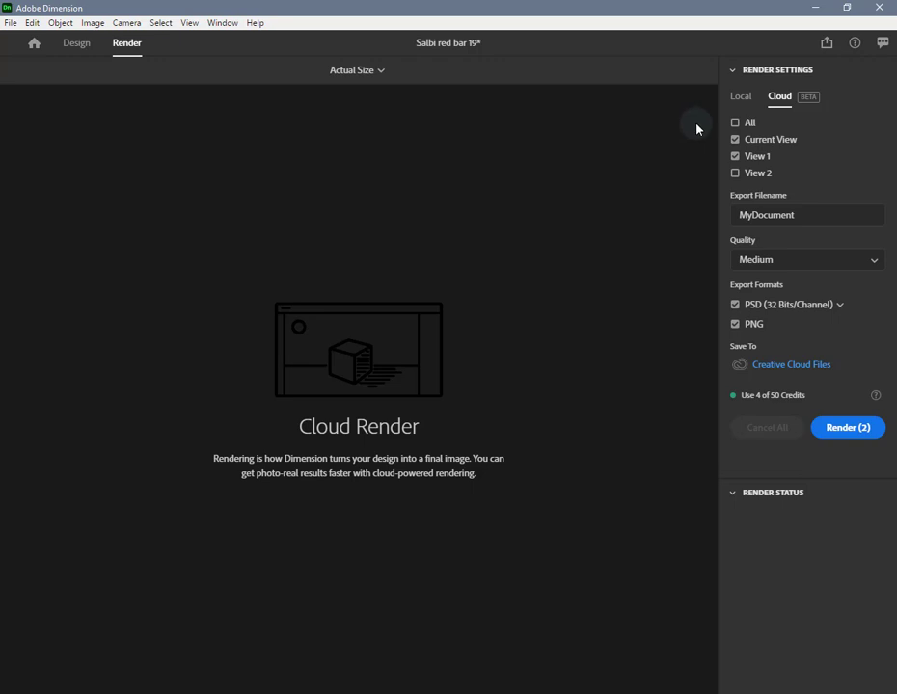
click(741, 101)
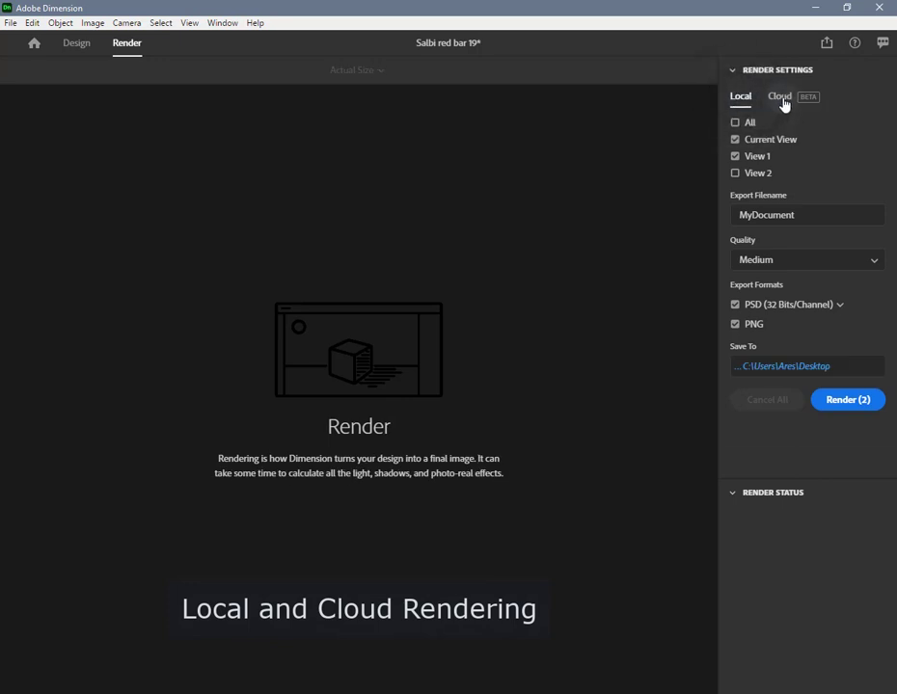
click(781, 102)
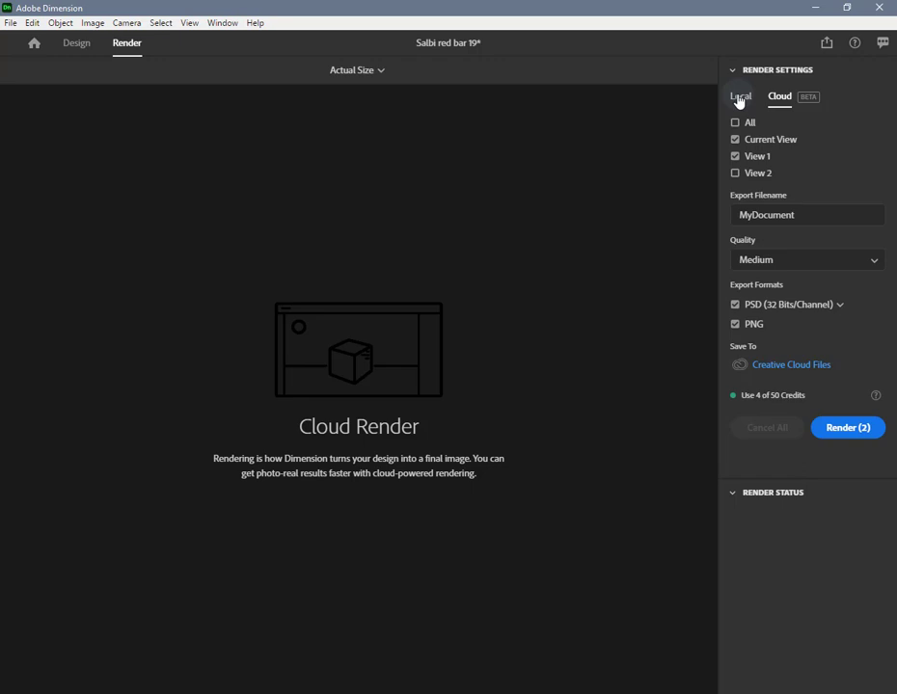
click(739, 100)
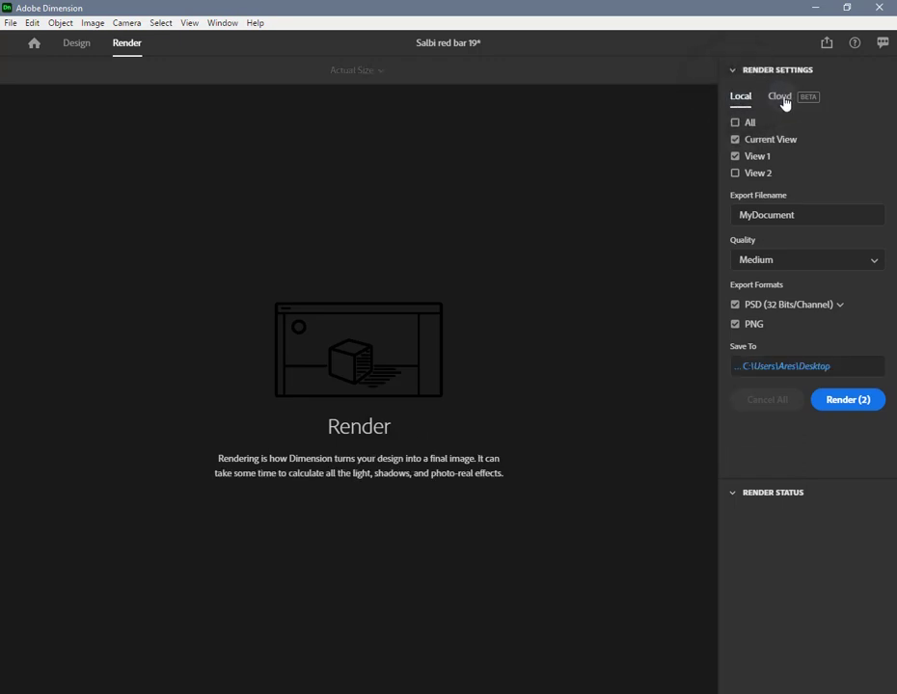
click(783, 100)
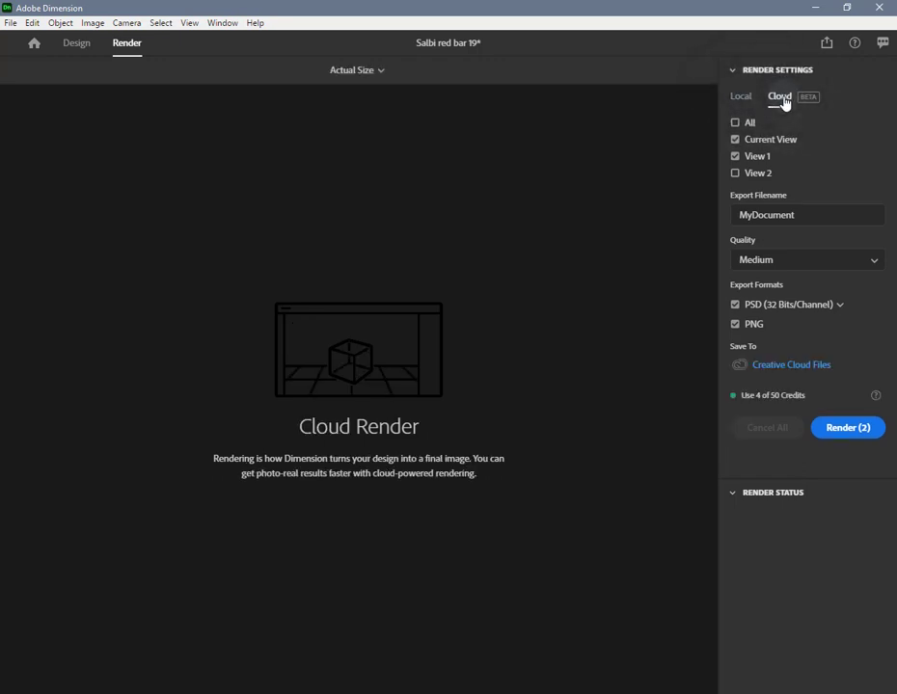
- Set the cloud render quality to High (Slow) and exclude PNG from the export formats
click(818, 365)
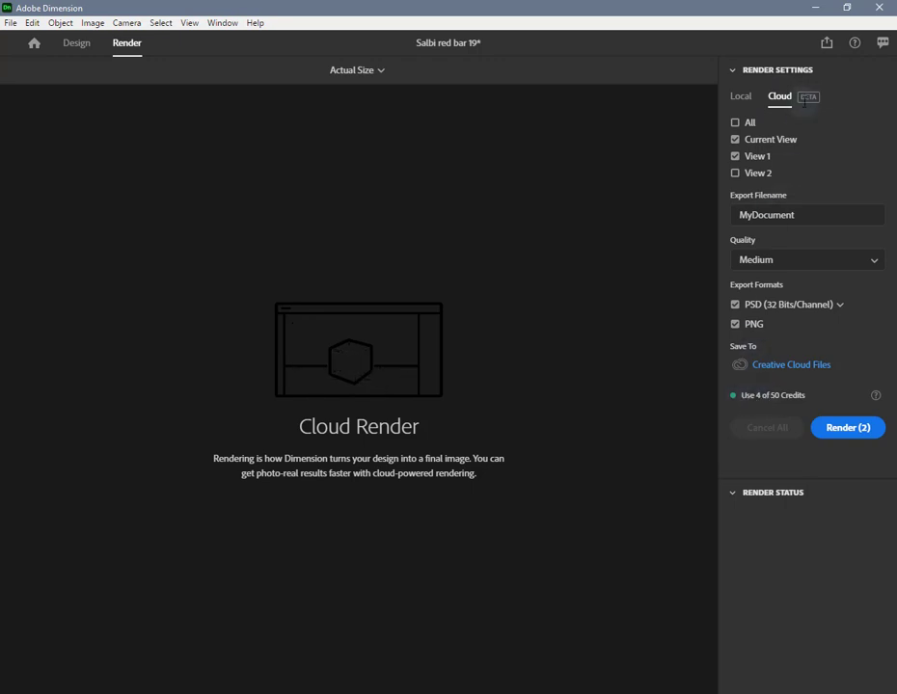
click(865, 263)
click(784, 328)
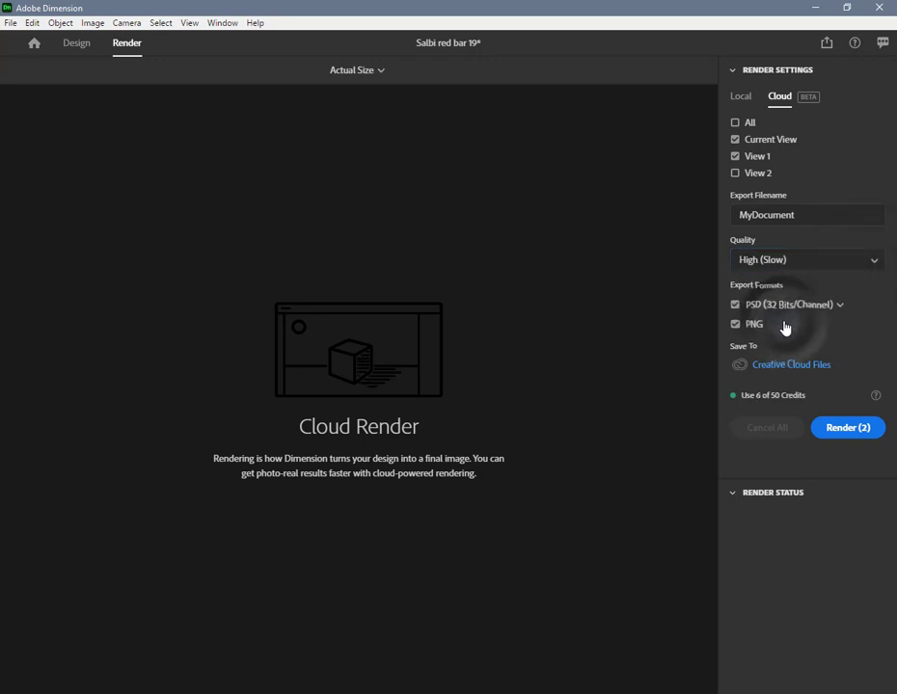
click(735, 327)
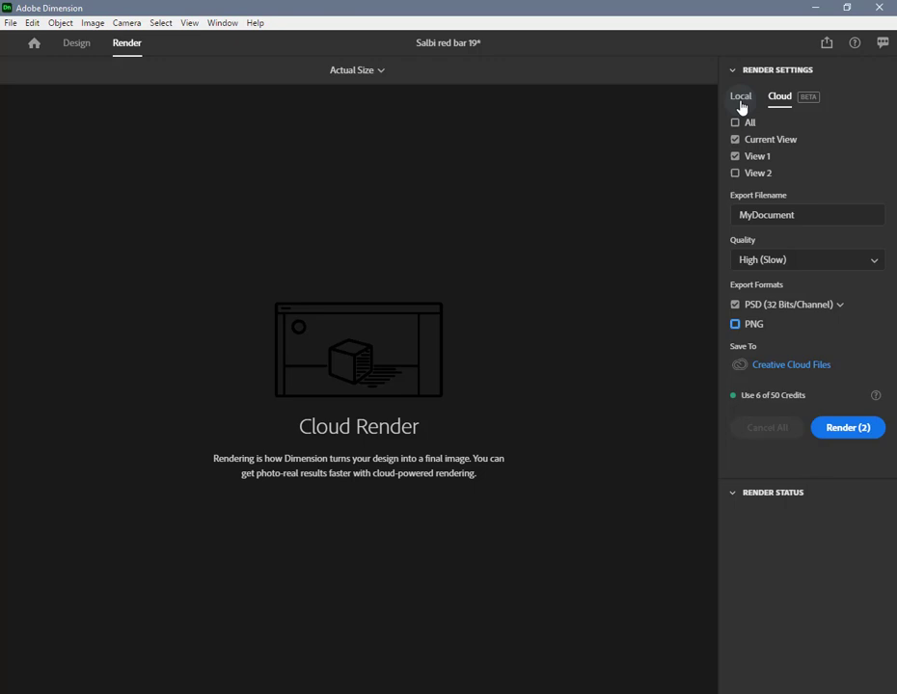
- Show the scene's Environment properties in Design mode and look at Render mode again before returning to Design mode
click(79, 53)
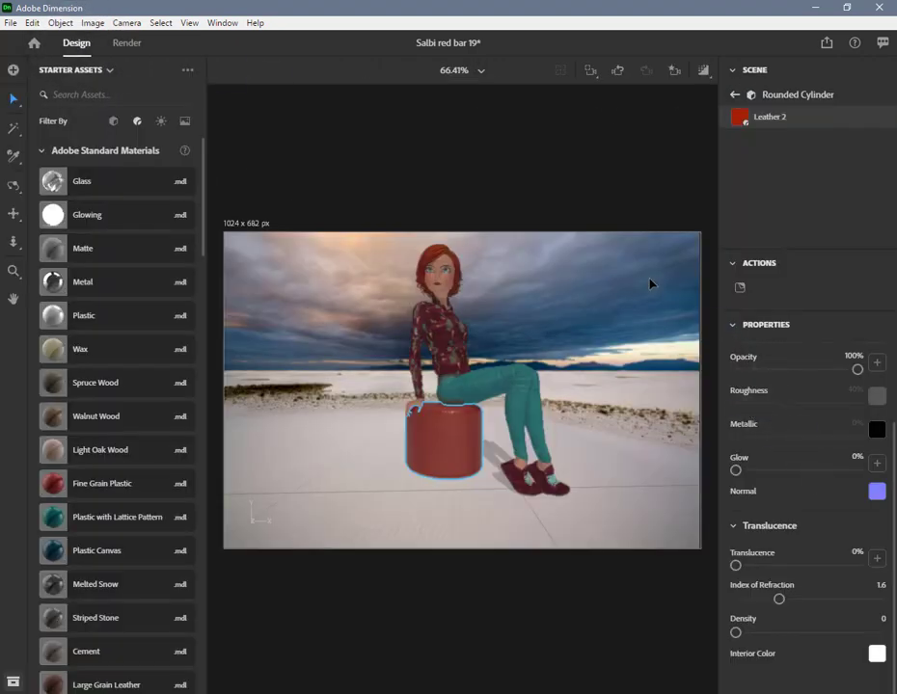
click(650, 284)
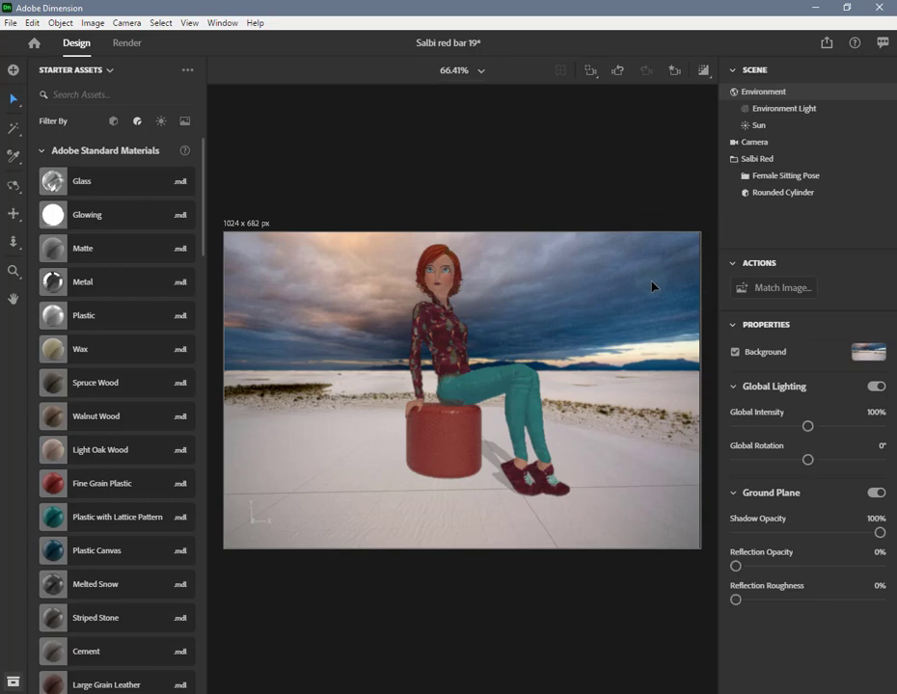
click(126, 42)
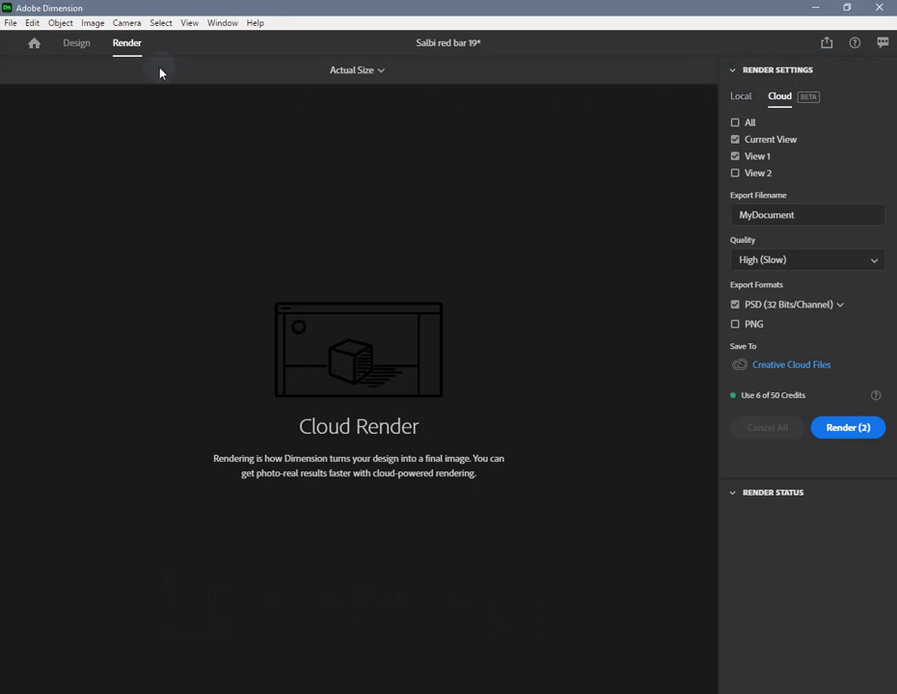
click(72, 55)
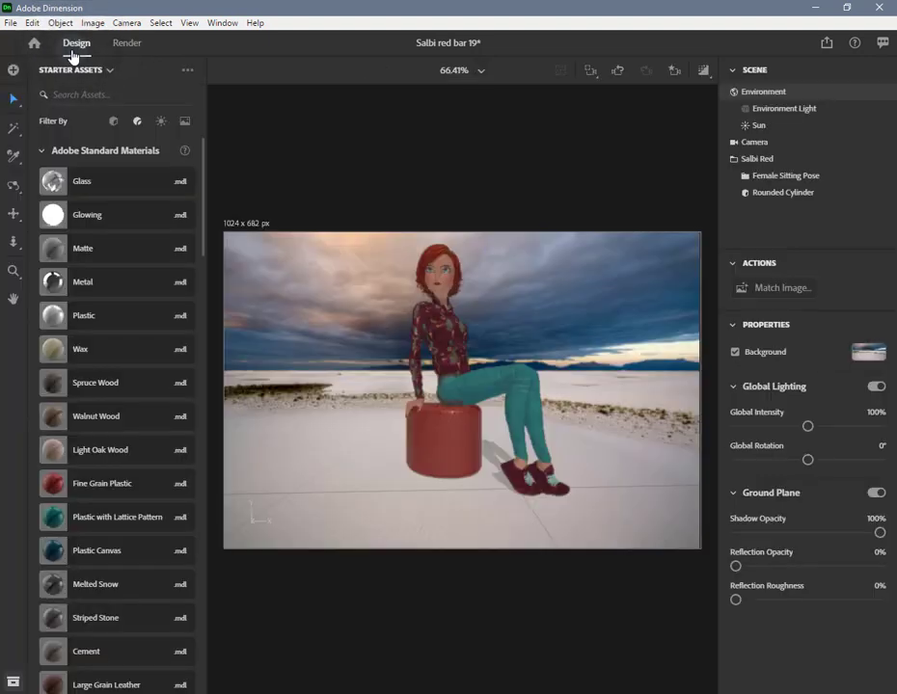
- Add a third camera bookmark for the current view and switch to Render mode
click(675, 70)
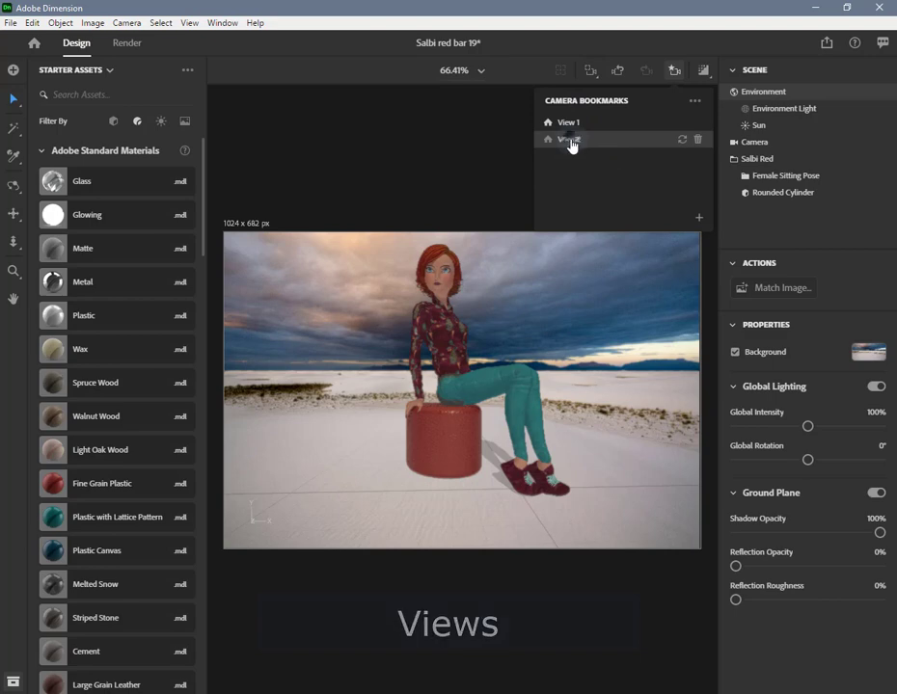
click(570, 123)
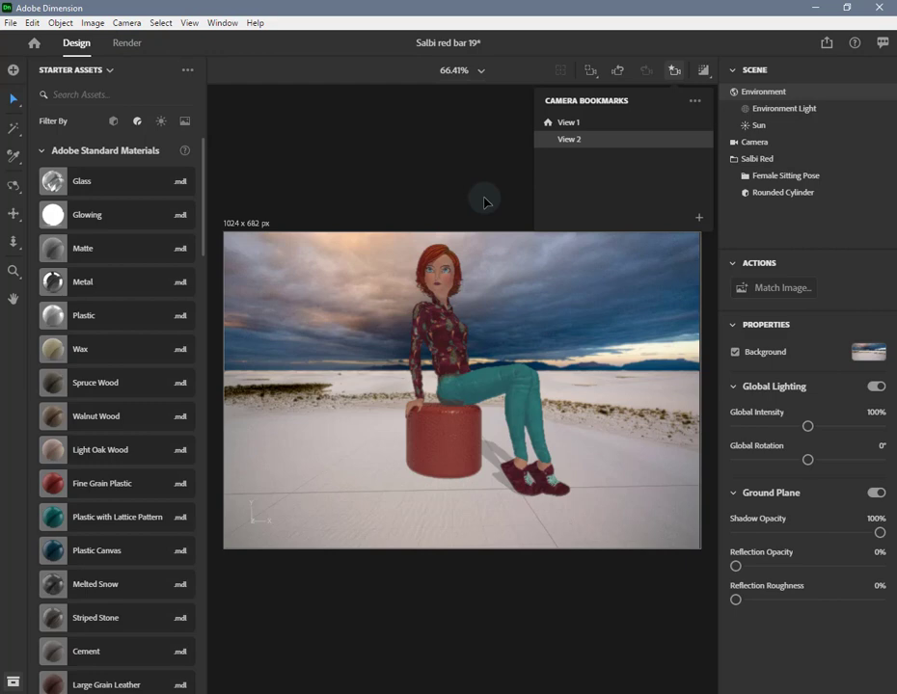
click(699, 220)
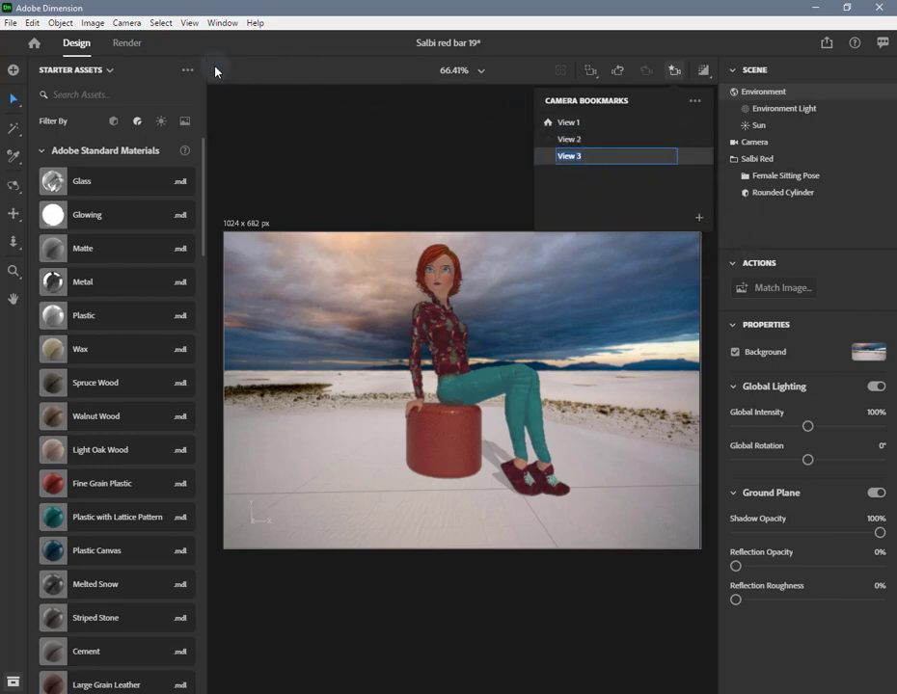
click(130, 46)
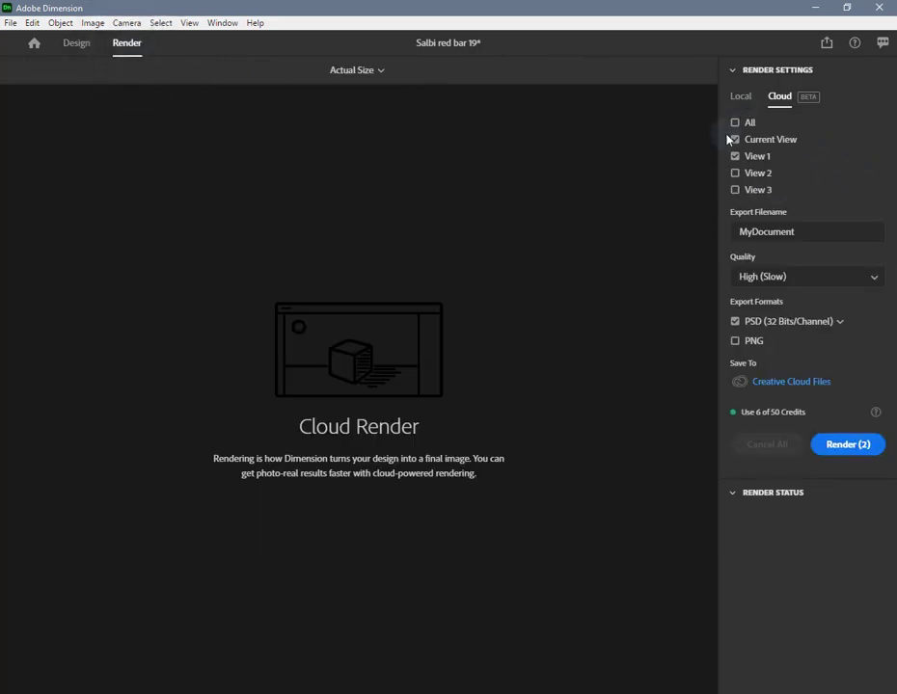
- Choose Current View, View 1 and View 2 as the views for the cloud render, leaving View 3 out
click(735, 173)
click(736, 191)
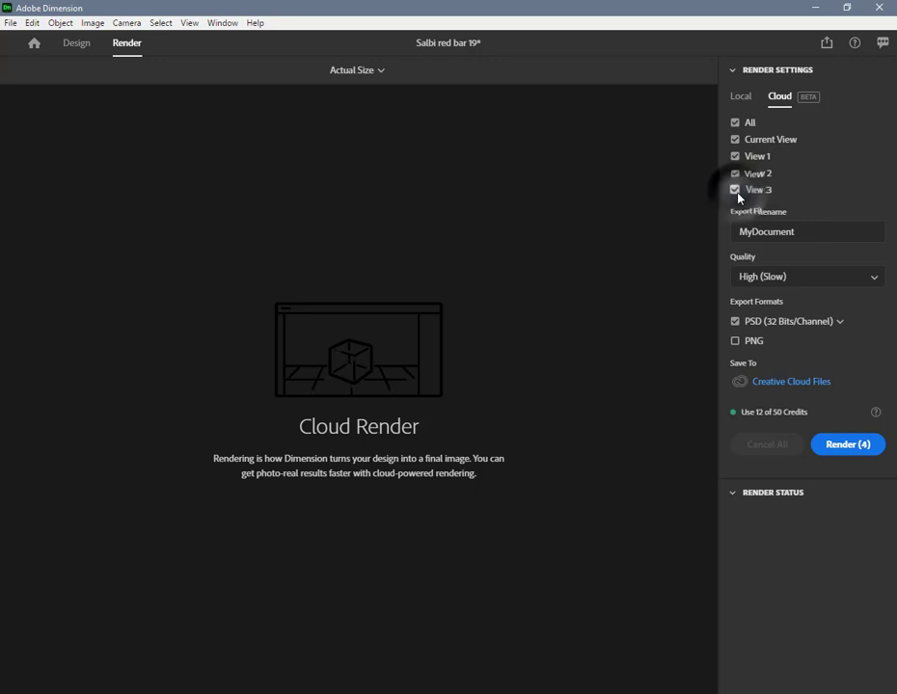
click(735, 123)
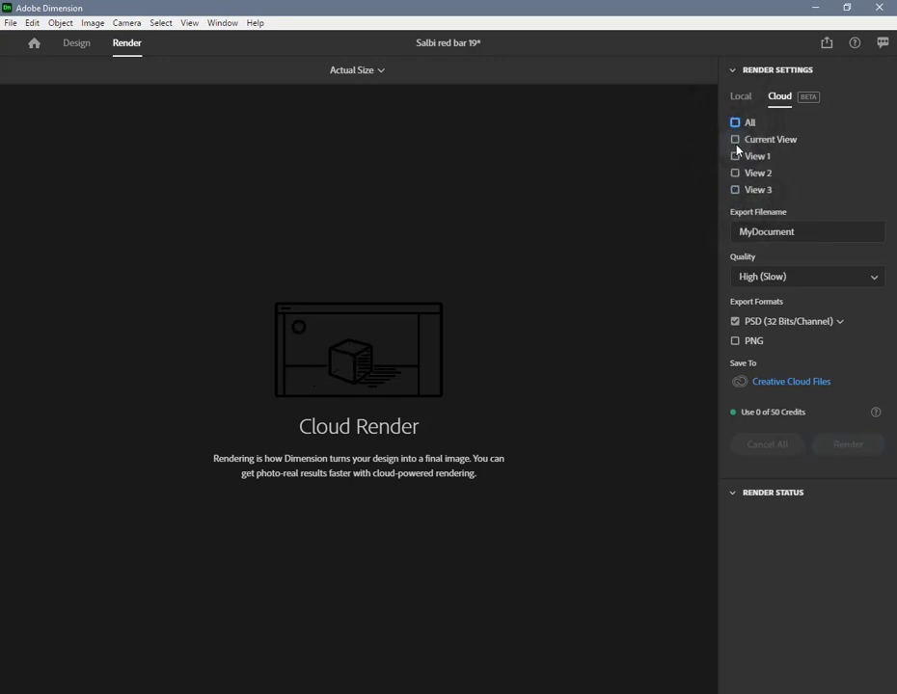
click(735, 140)
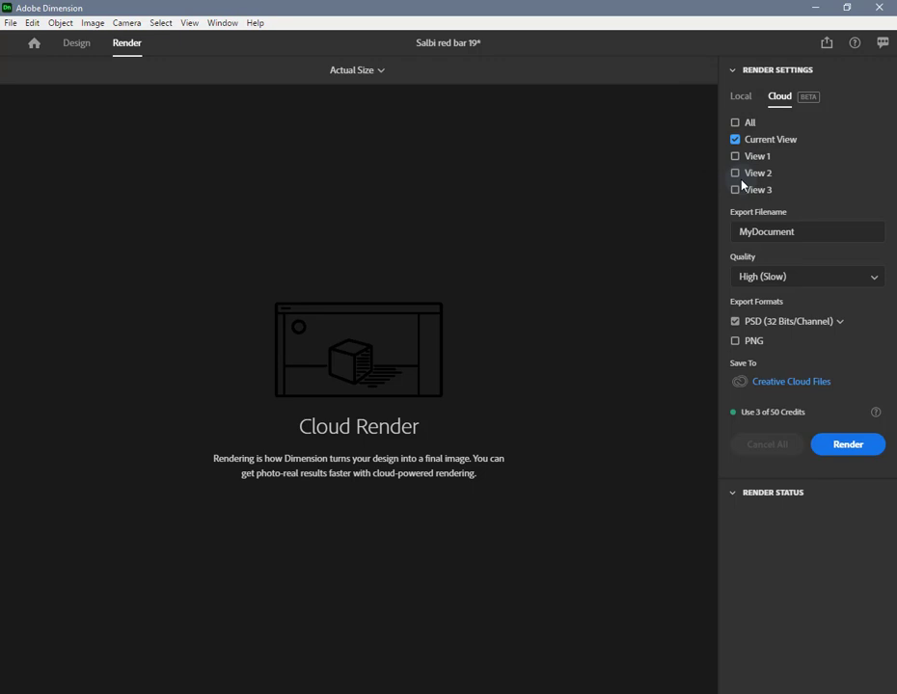
click(739, 175)
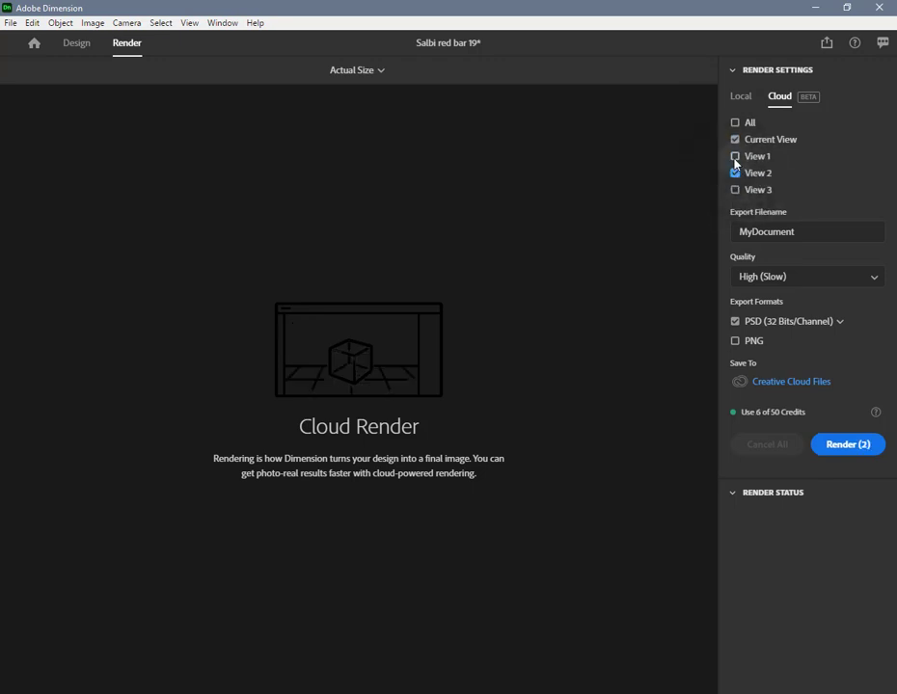
click(735, 158)
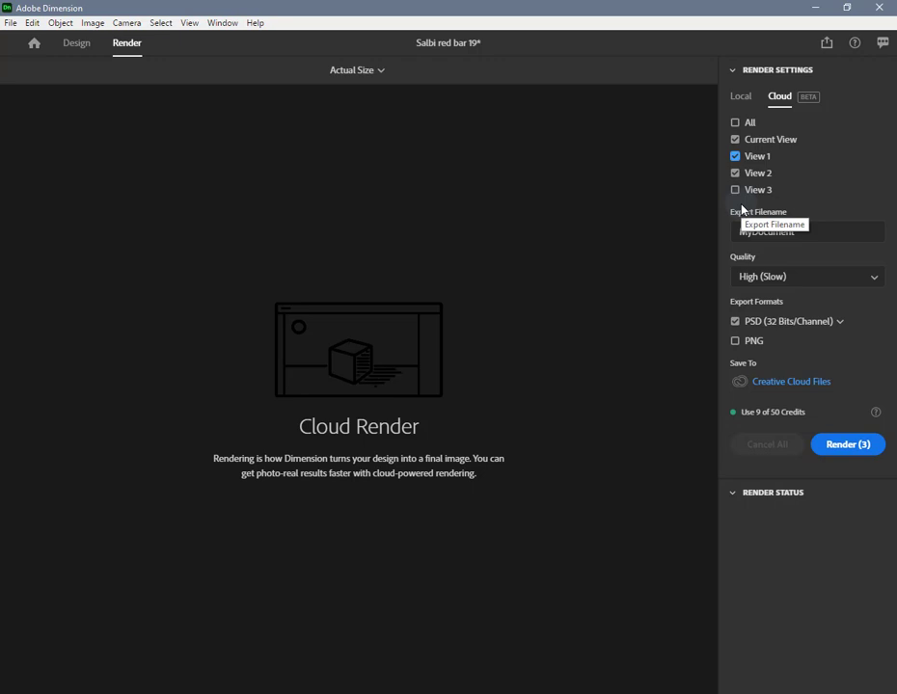
- Inspect the export filename in the Cloud render settings, switch to the Local settings and open the filename for editing there
click(795, 231)
mouse_move(794, 234)
mouse_down()
mouse_move(771, 240)
mouse_move(796, 236)
mouse_up()
click(742, 98)
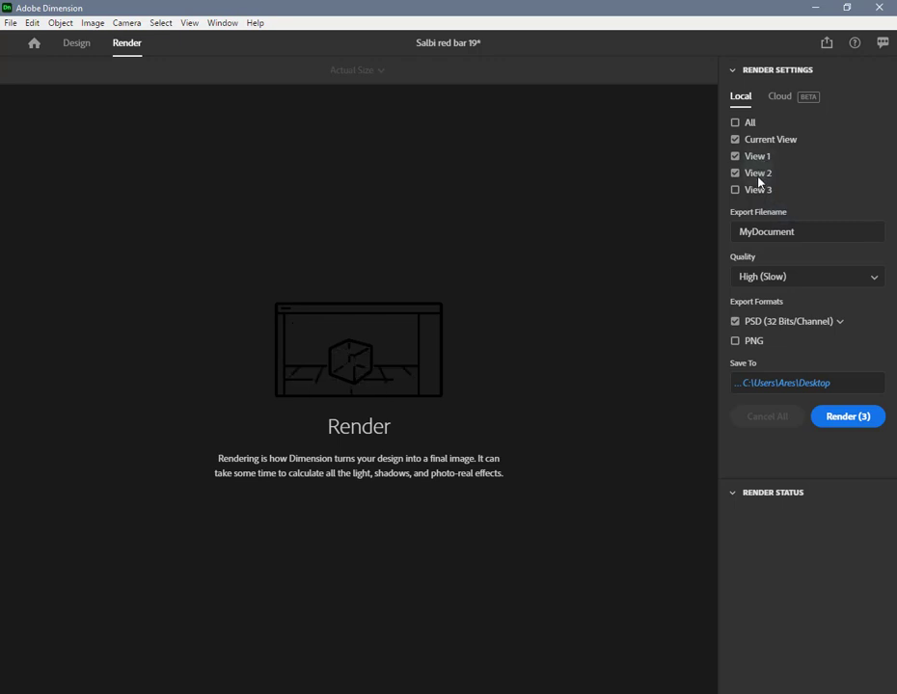
click(803, 233)
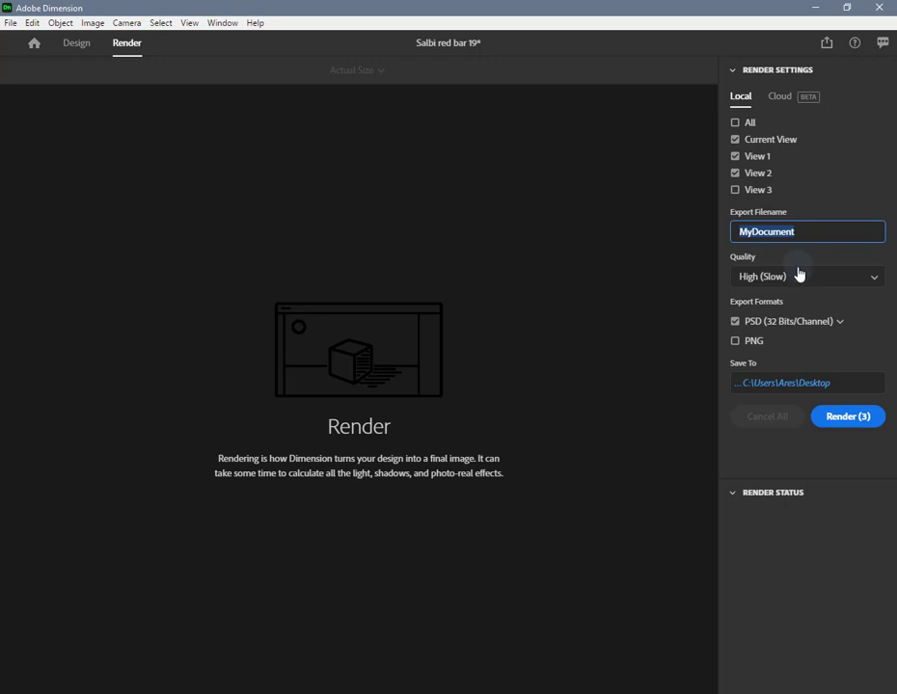
- Try Low (Fast) quality for the local render and set it back to High (Slow)
click(874, 280)
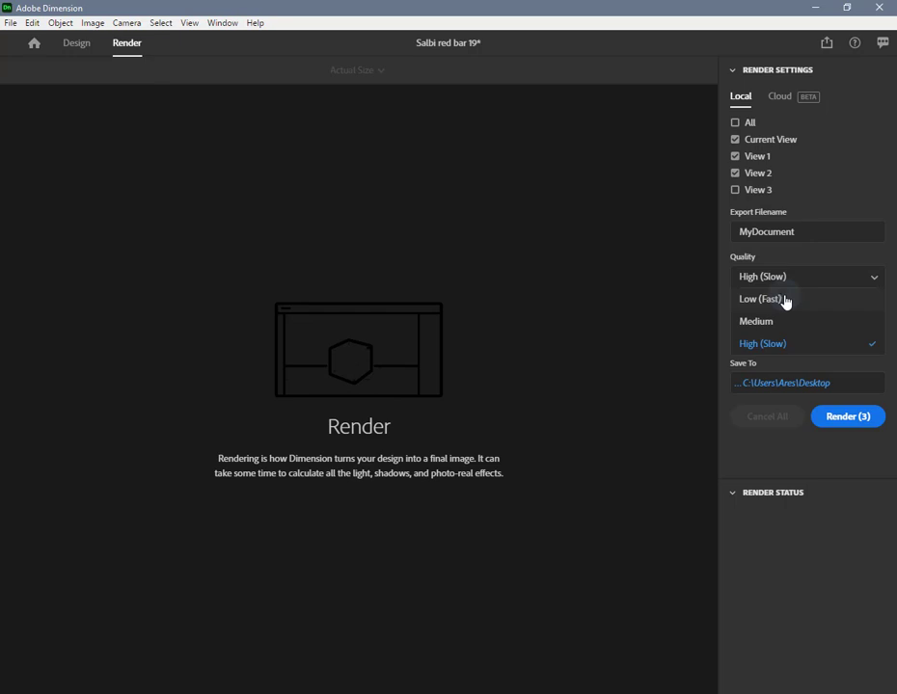
click(785, 300)
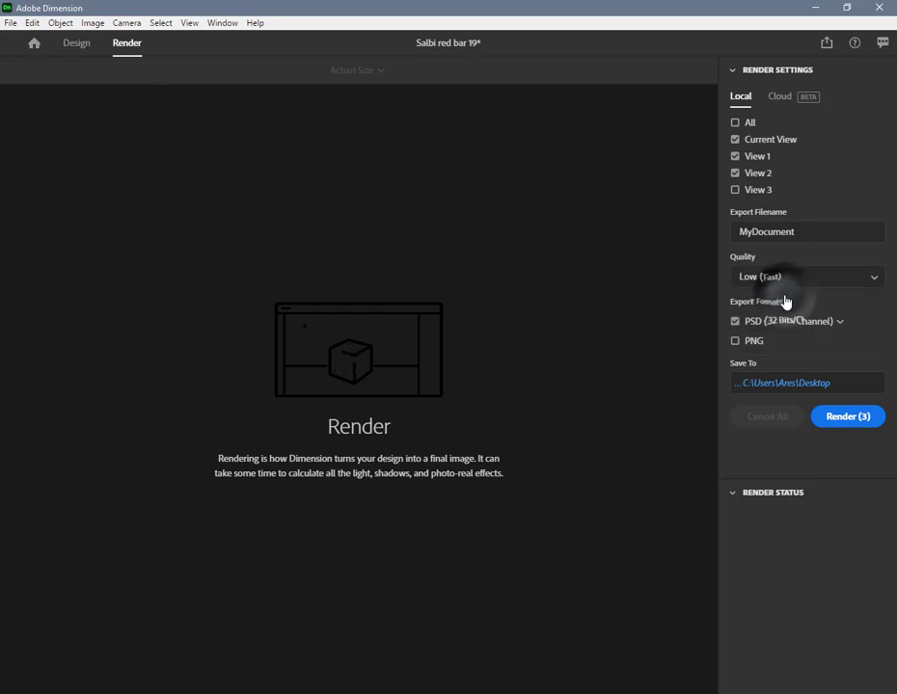
click(872, 281)
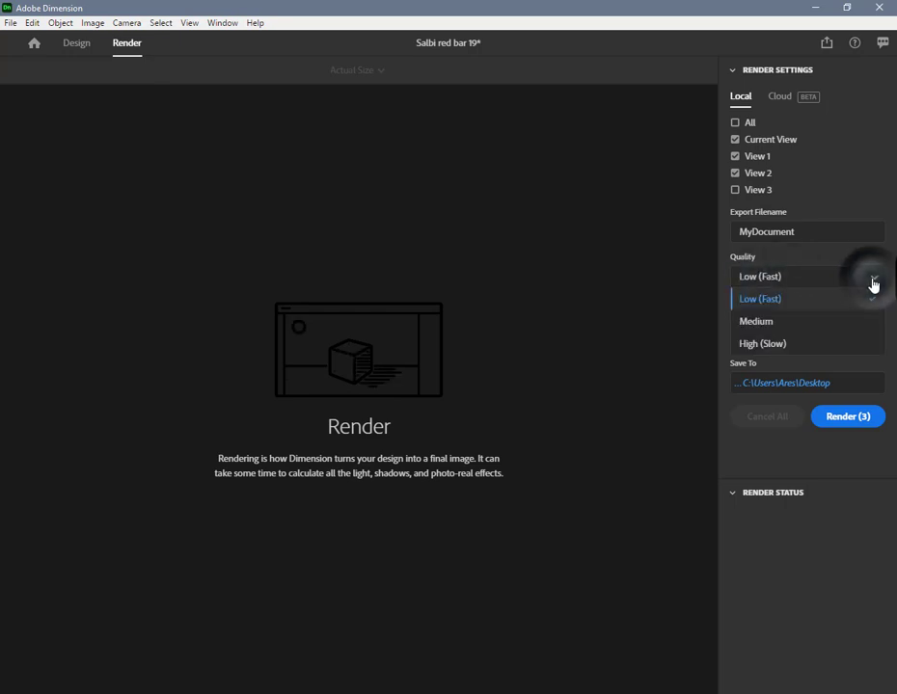
click(775, 344)
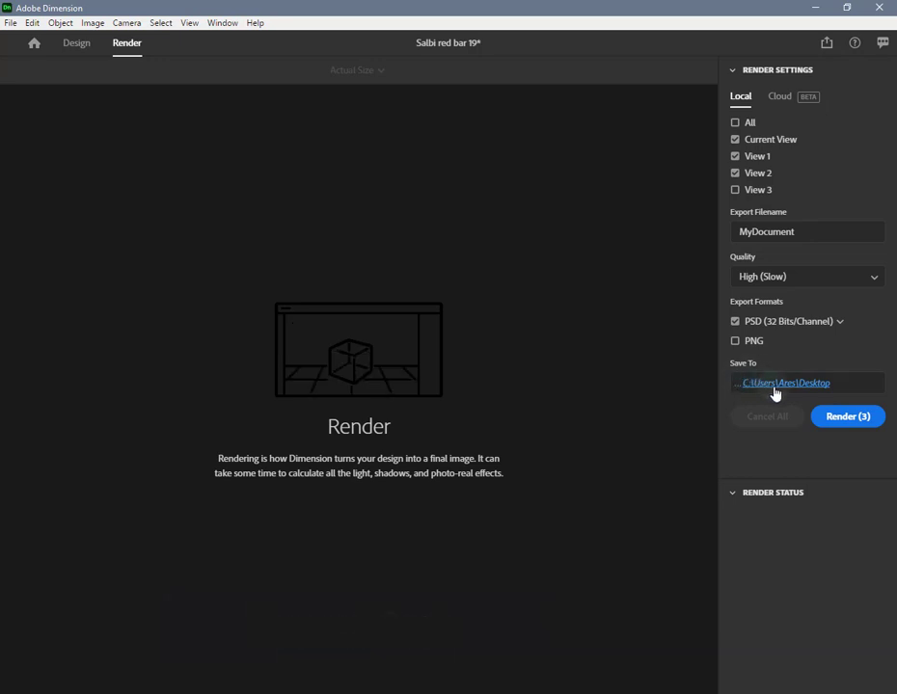
- Compare the save destinations and export formats of the Cloud and Local render settings, ending on Local
click(779, 96)
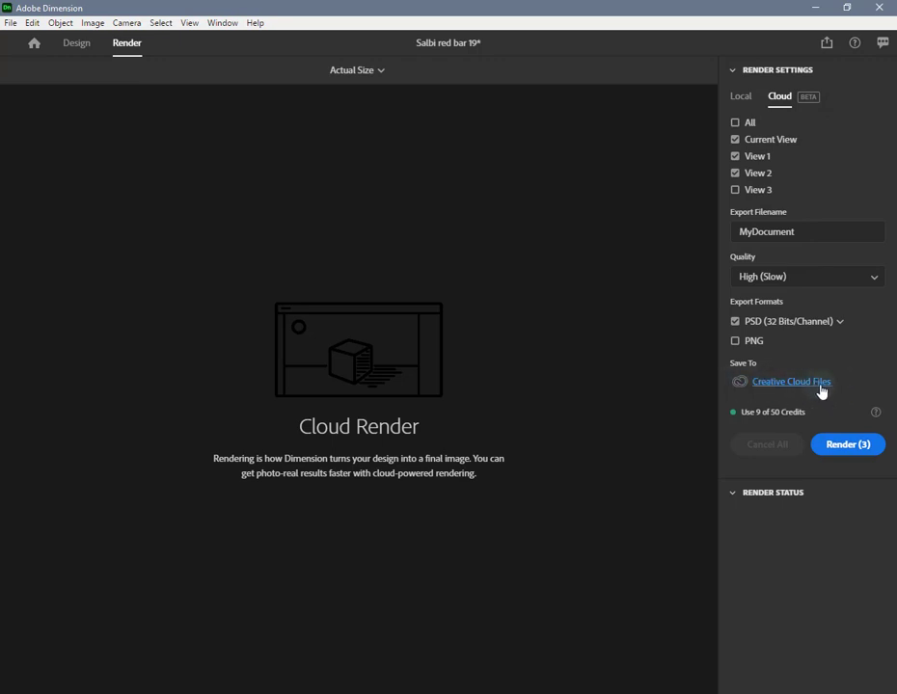
click(740, 98)
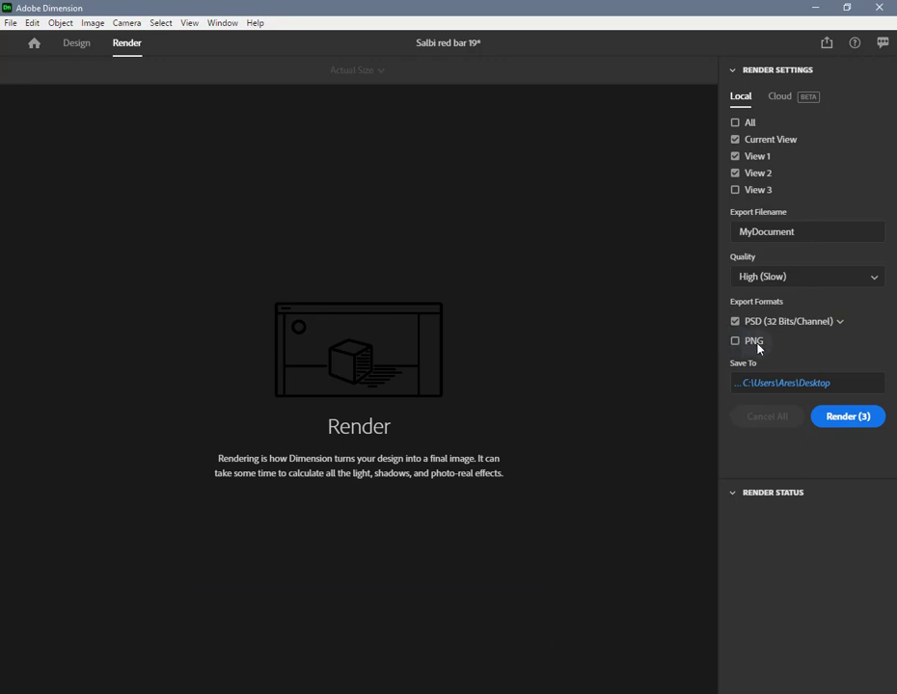
click(779, 96)
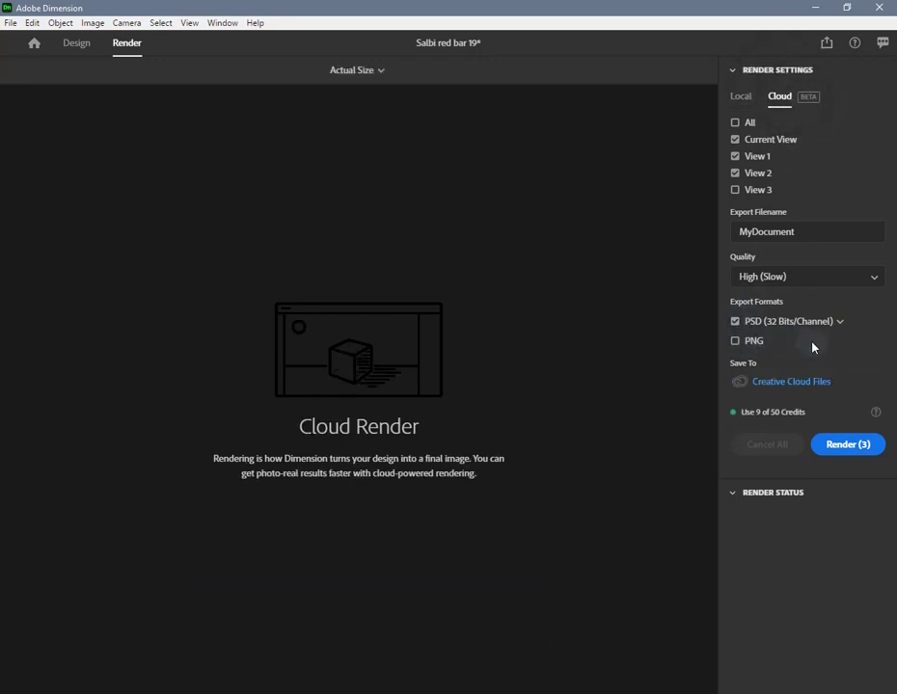
click(741, 96)
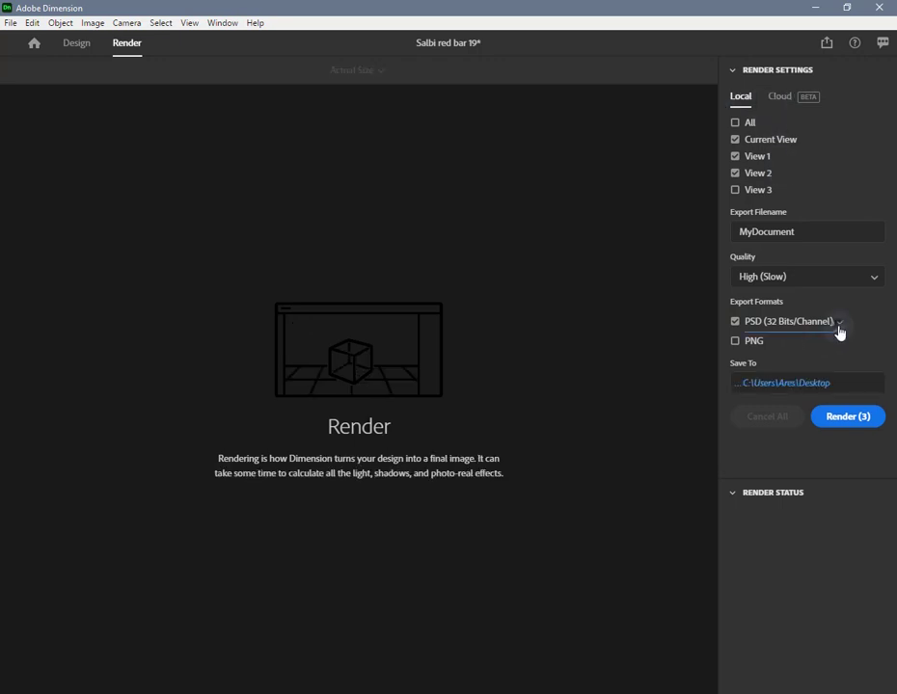
- Set the PSD export format to 16 Bits/Channel and include PNG in the export formats
click(839, 322)
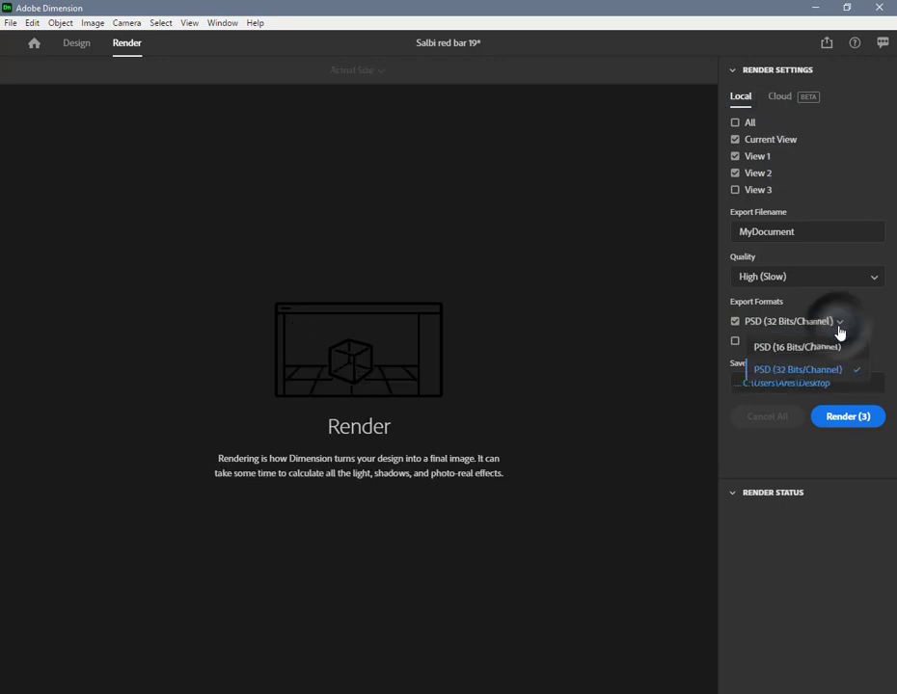
click(781, 349)
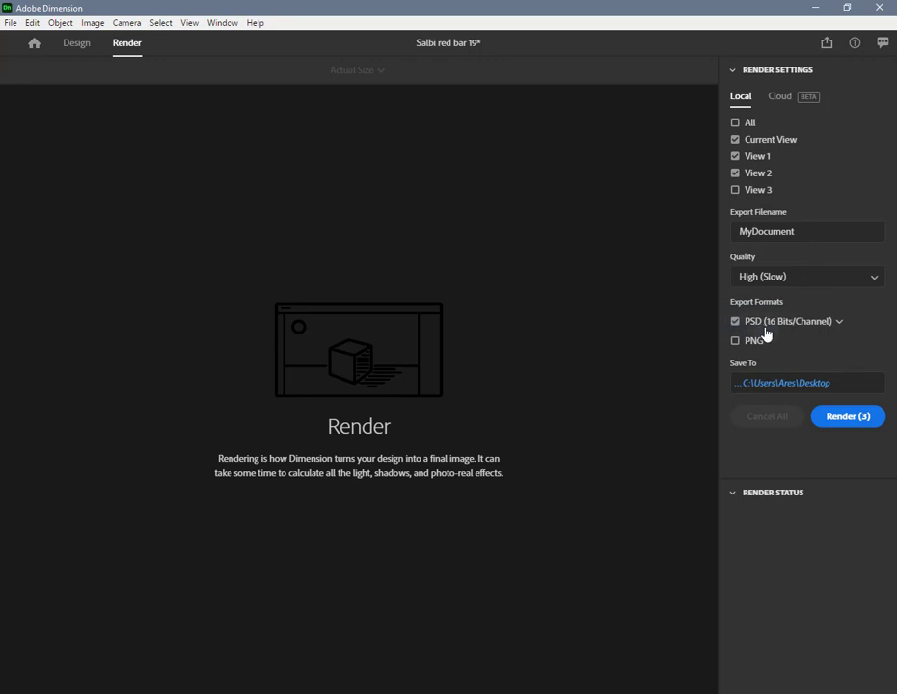
click(840, 330)
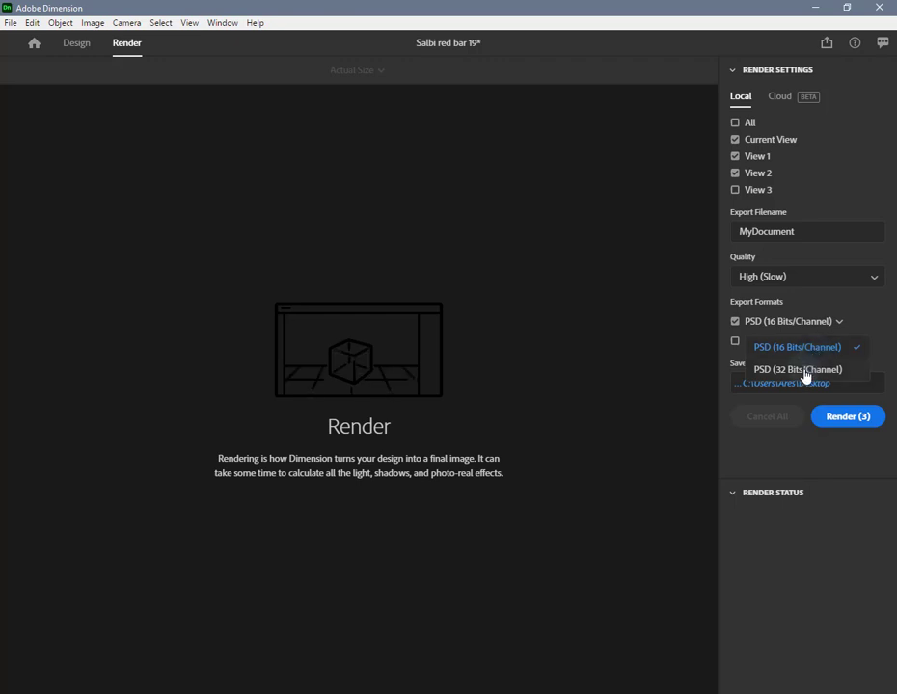
click(805, 372)
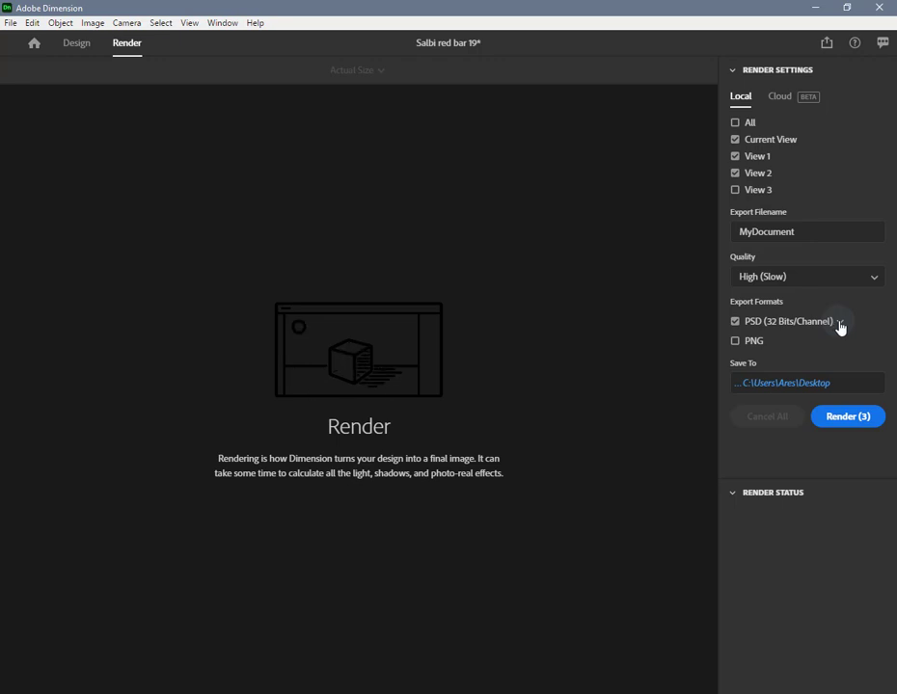
click(839, 326)
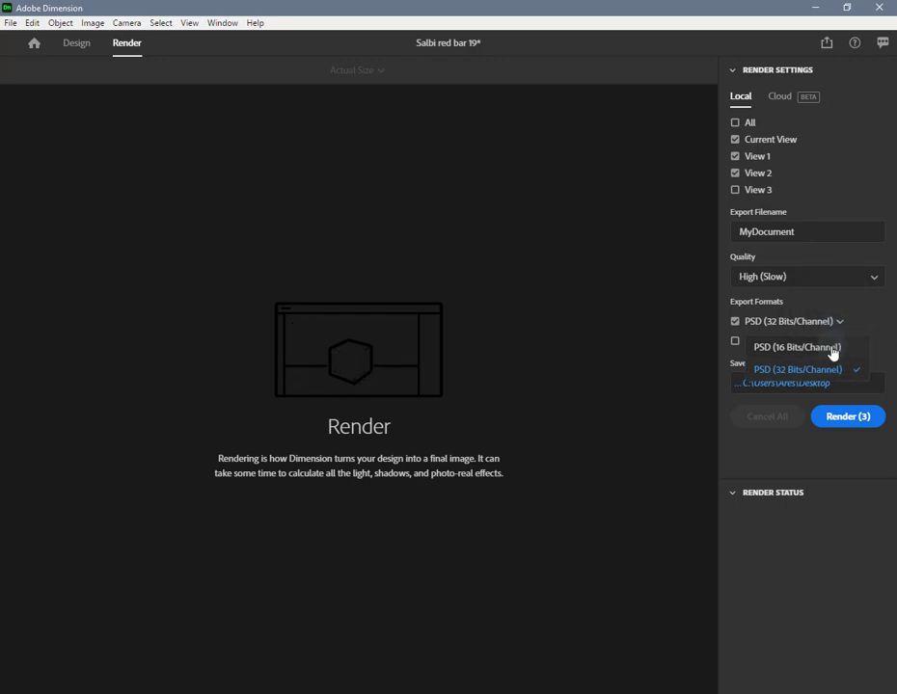
click(832, 351)
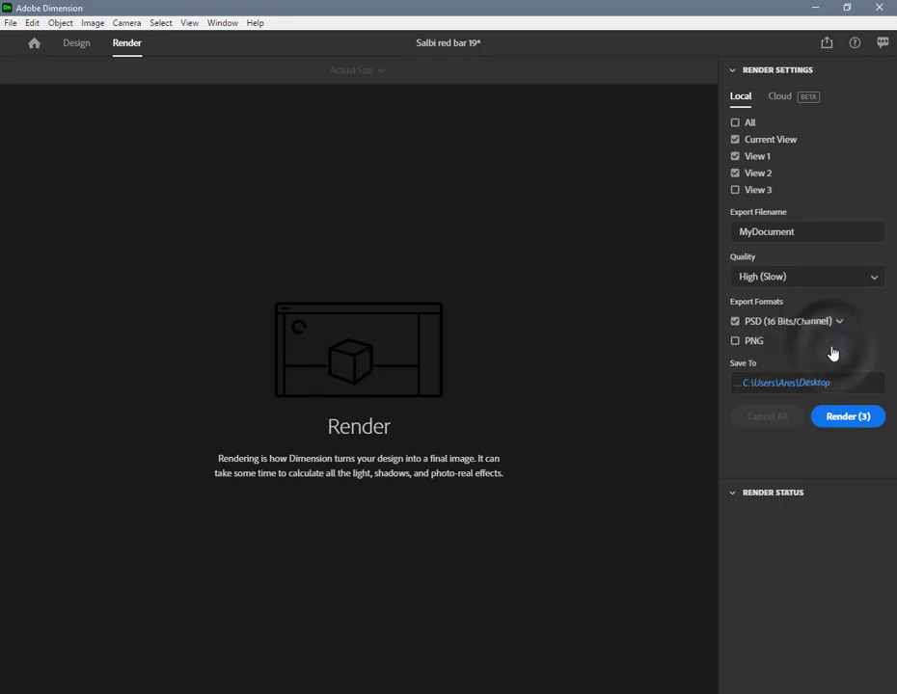
click(736, 343)
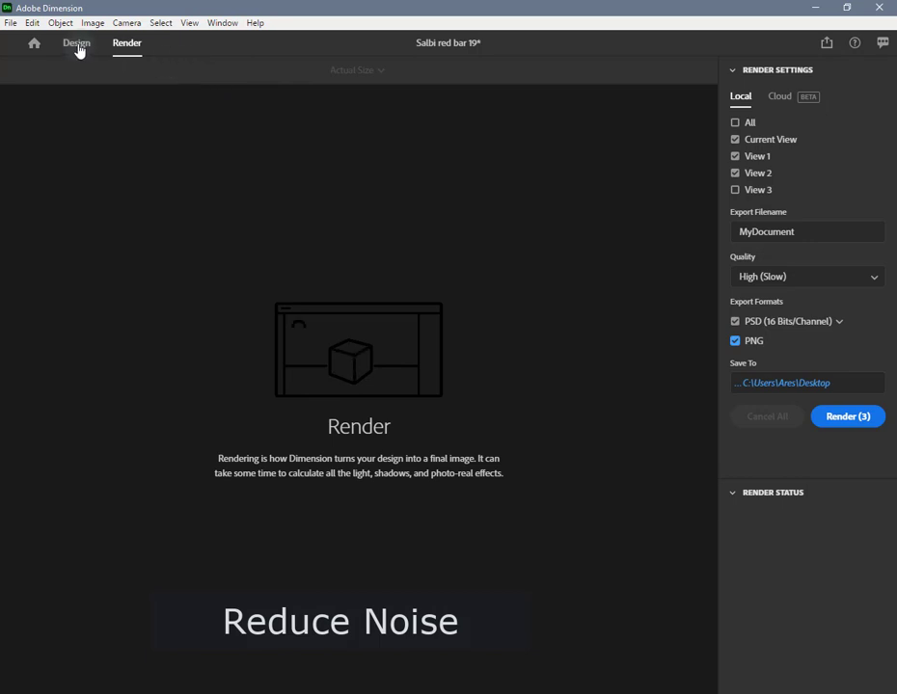
- Check the Reduce Noise in Rendering option in the general preferences and close them without saving changes
click(11, 23)
mouse_move(31, 23)
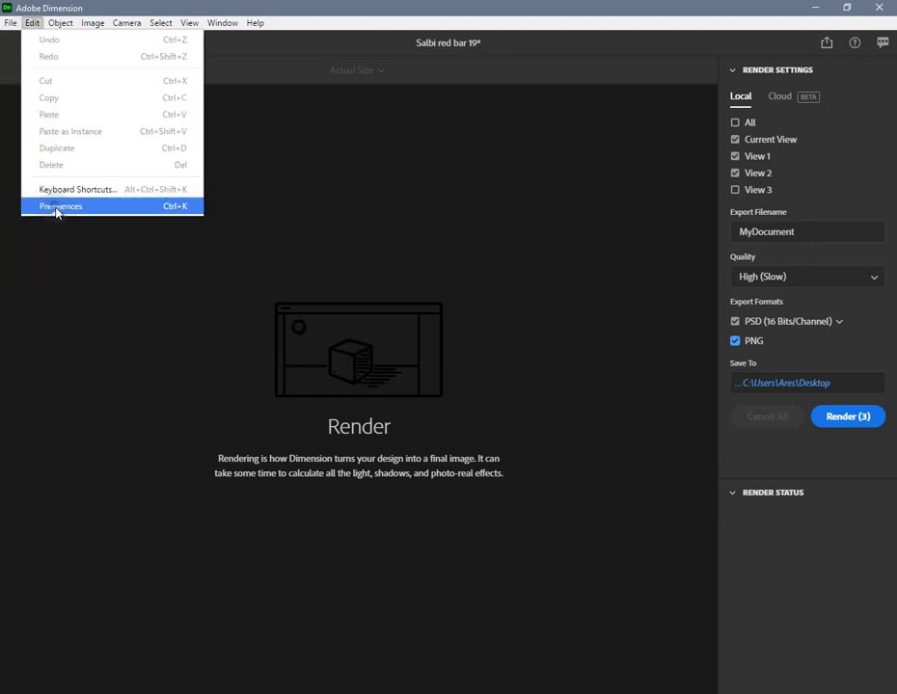
click(56, 208)
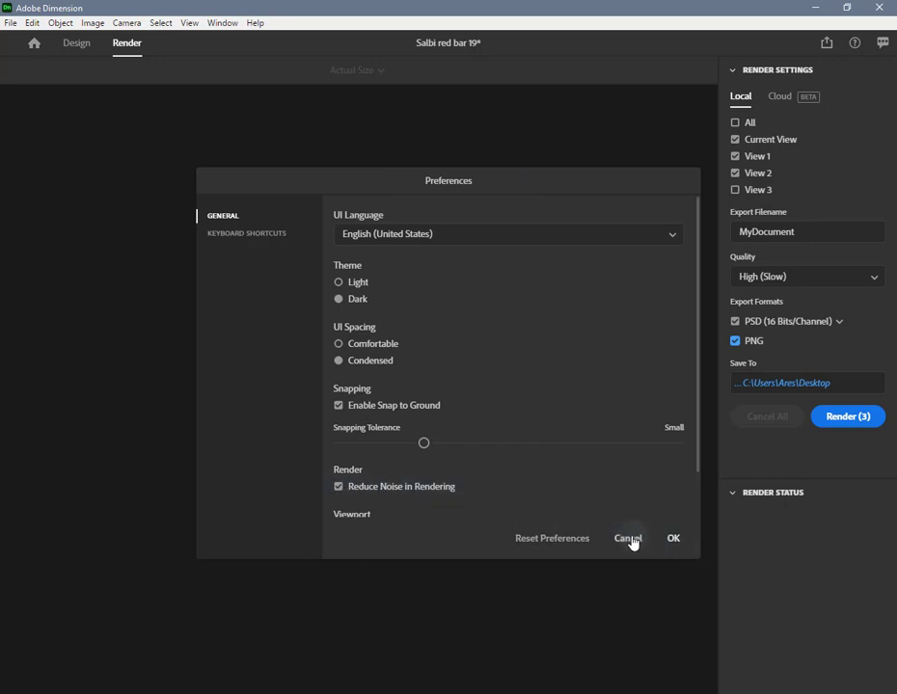
click(629, 540)
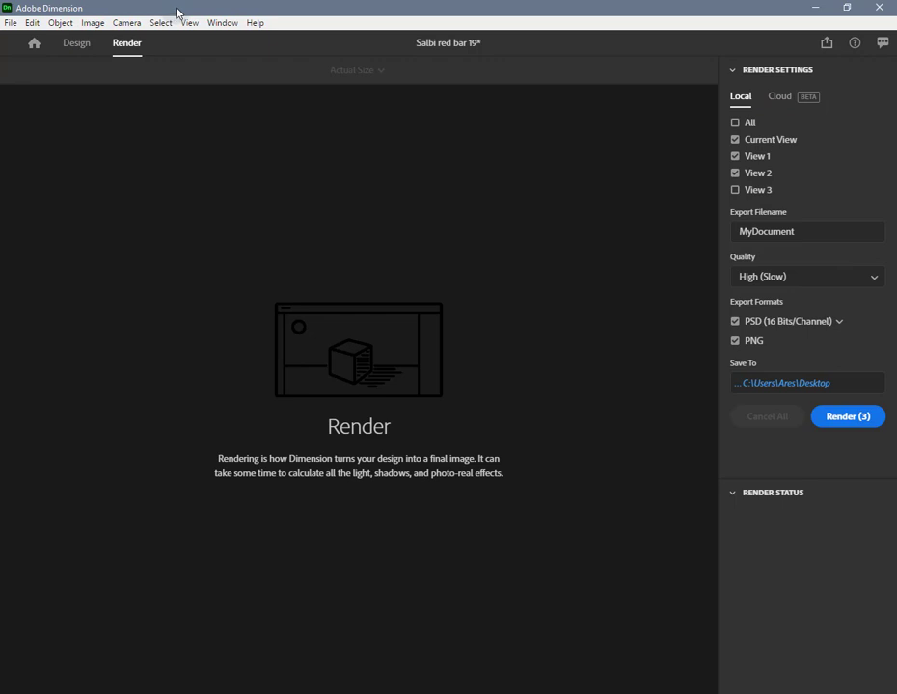
- Switch the render settings to Cloud, return to Design mode and turn on the canvas render preview
click(779, 96)
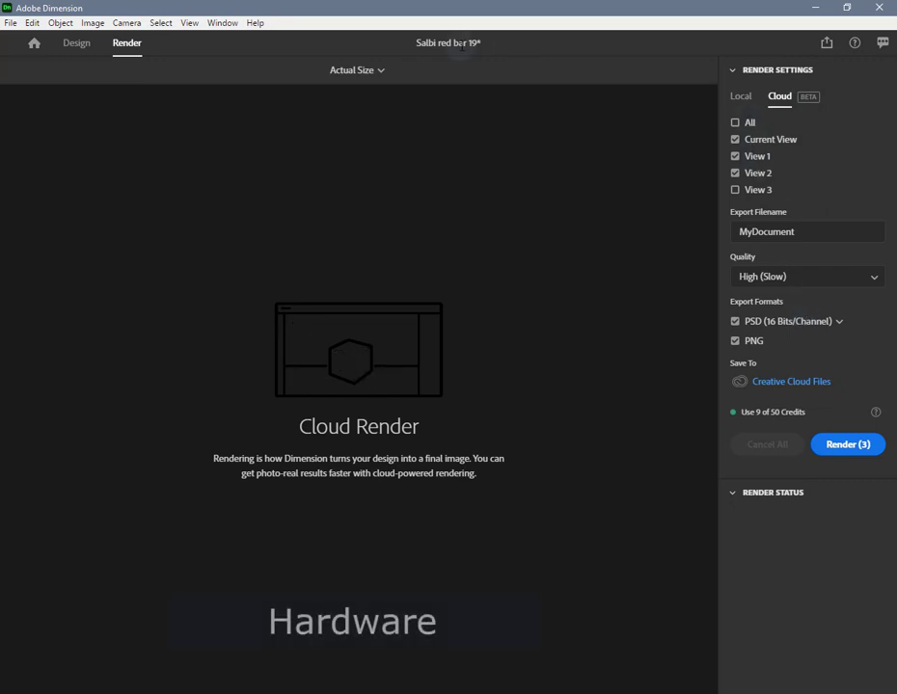
click(71, 45)
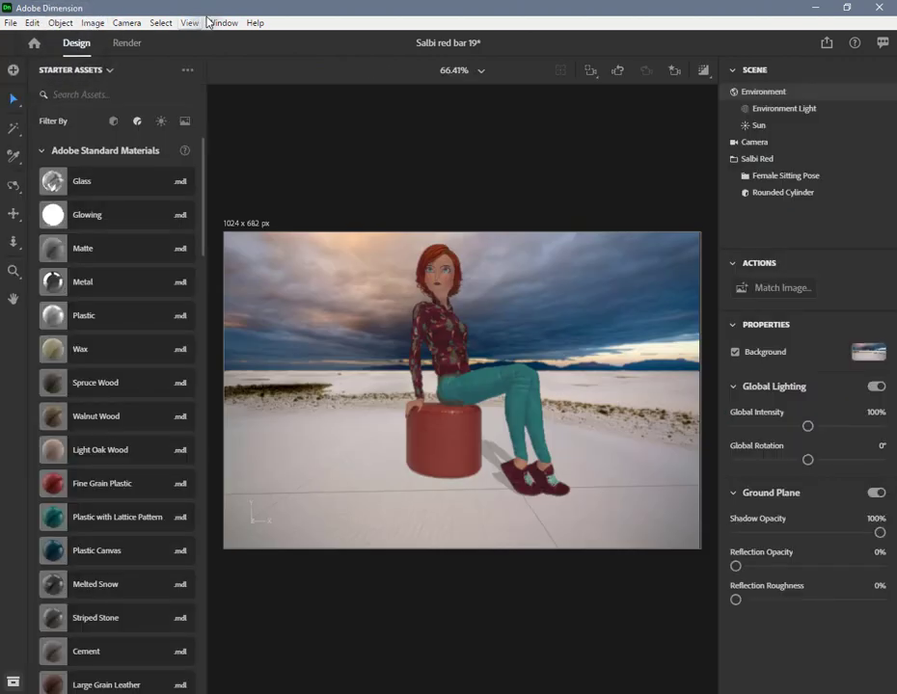
click(704, 70)
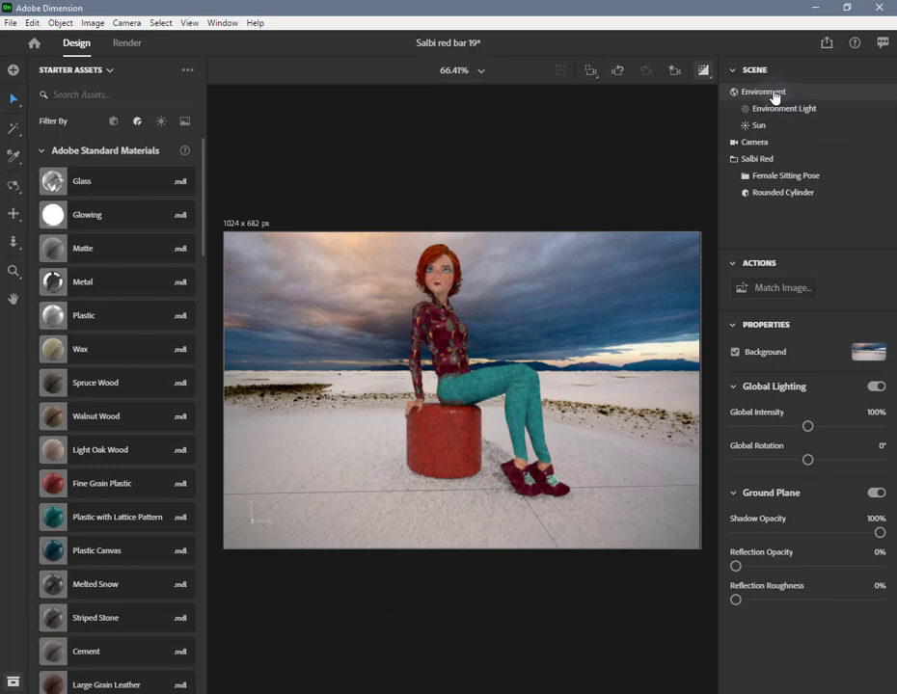
- Deselect the Environment and browse the Adobe Standard Materials in the starter assets
click(646, 131)
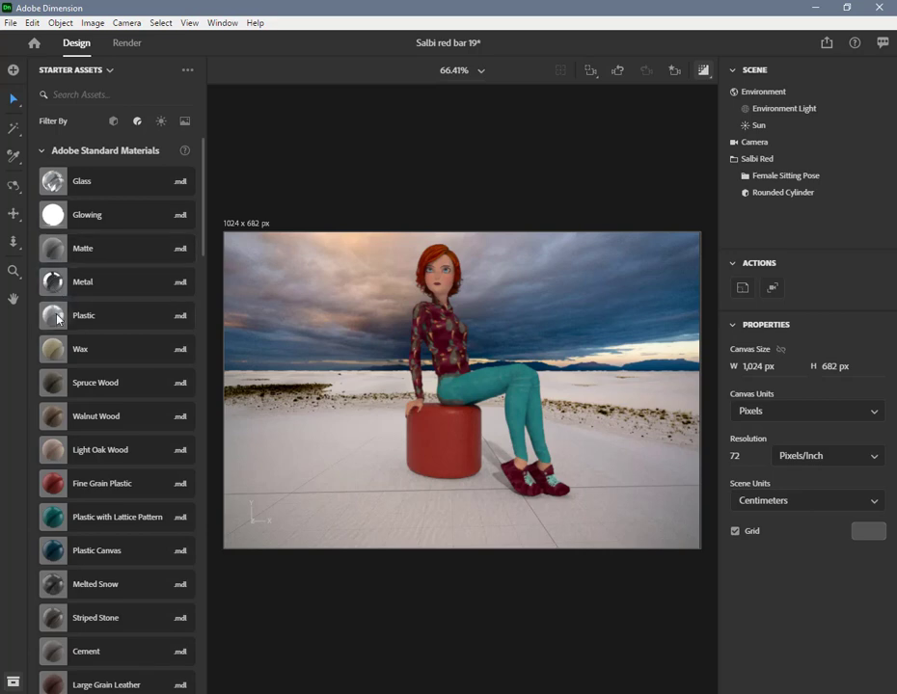
scroll(54, 376, down, 3)
scroll(56, 405, down, 3)
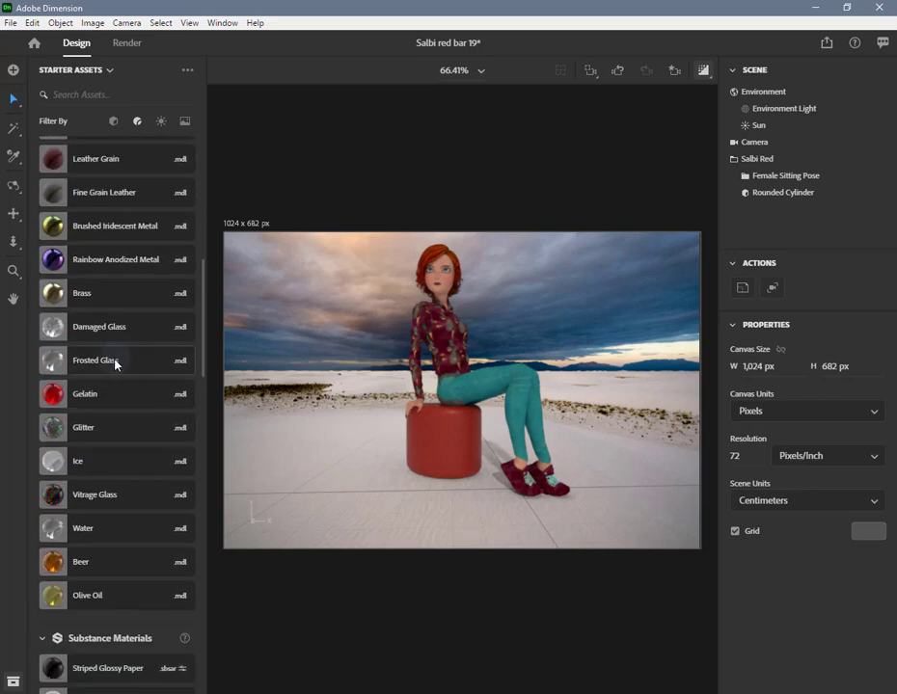